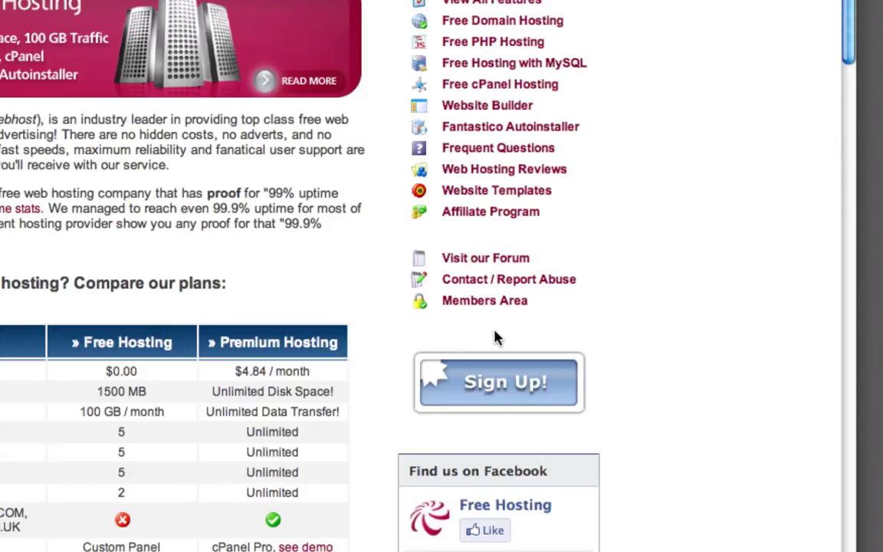
- Enter the account e-mail, password and captcha on the members login page and submit
{"action": "left_click", "coordinate": [460, 304]}
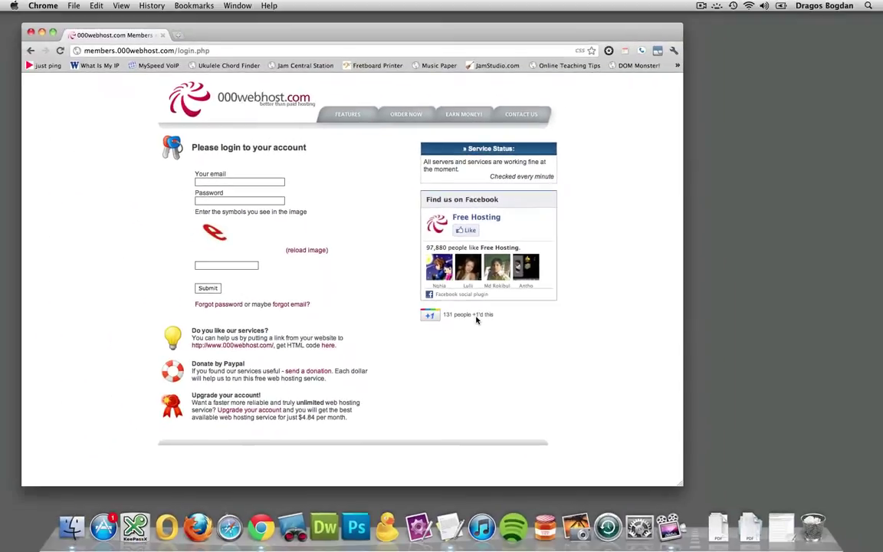
{"action": "left_click", "coordinate": [229, 181]}
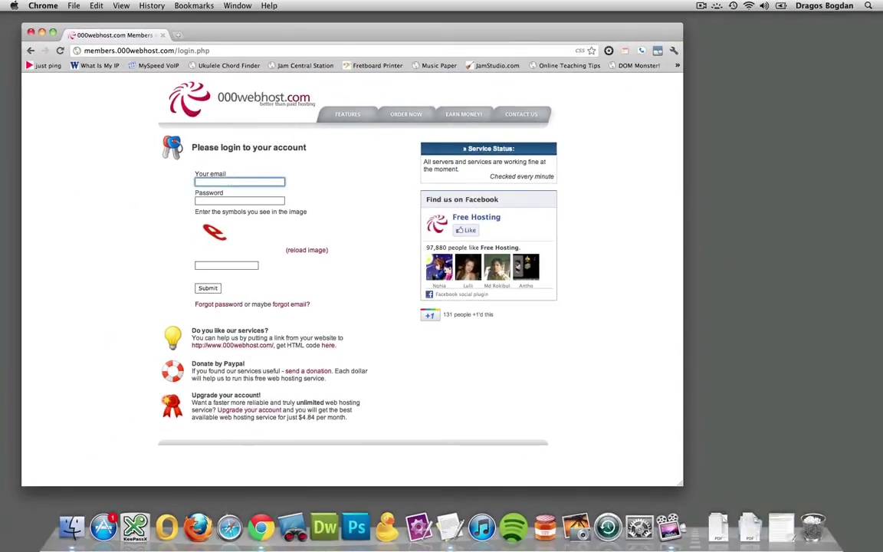
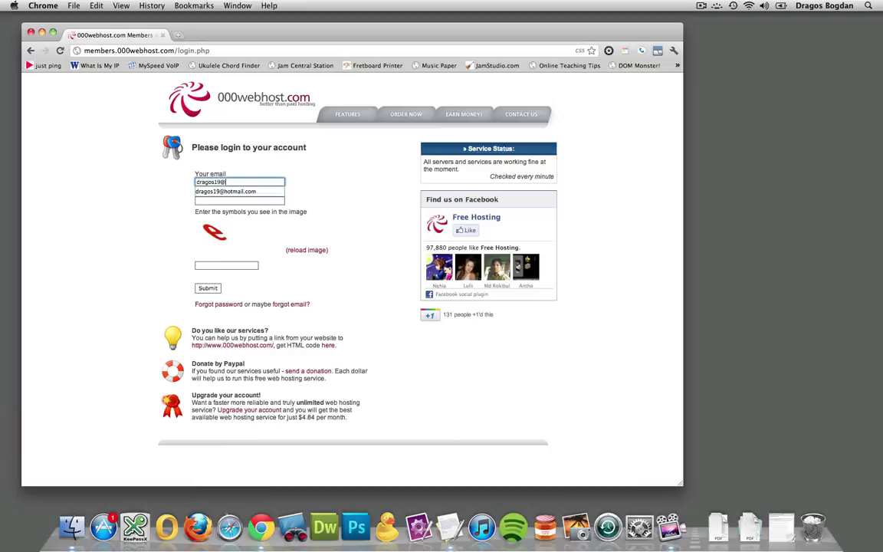
{"action": "key", "text": "Tab"}
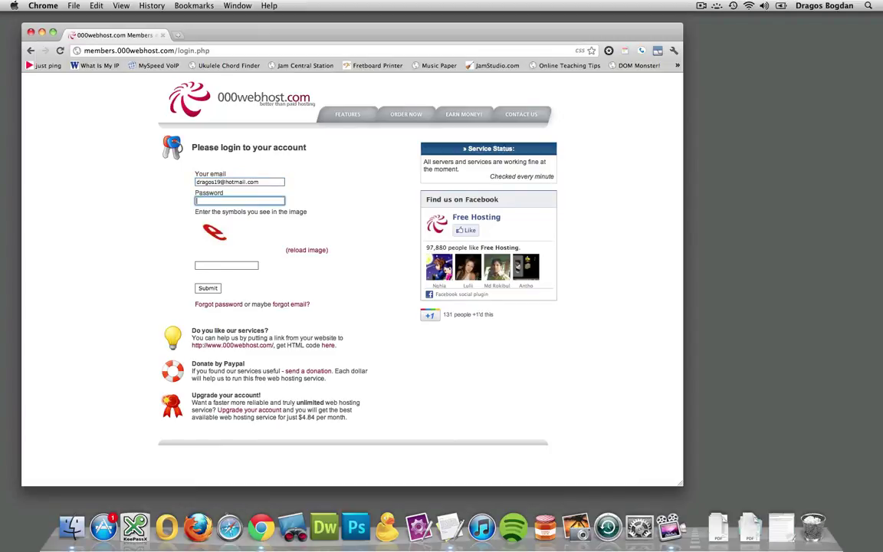
{"action": "type", "text": "*********"}
{"action": "key", "text": "Tab"}
{"action": "key", "text": "Tab"}
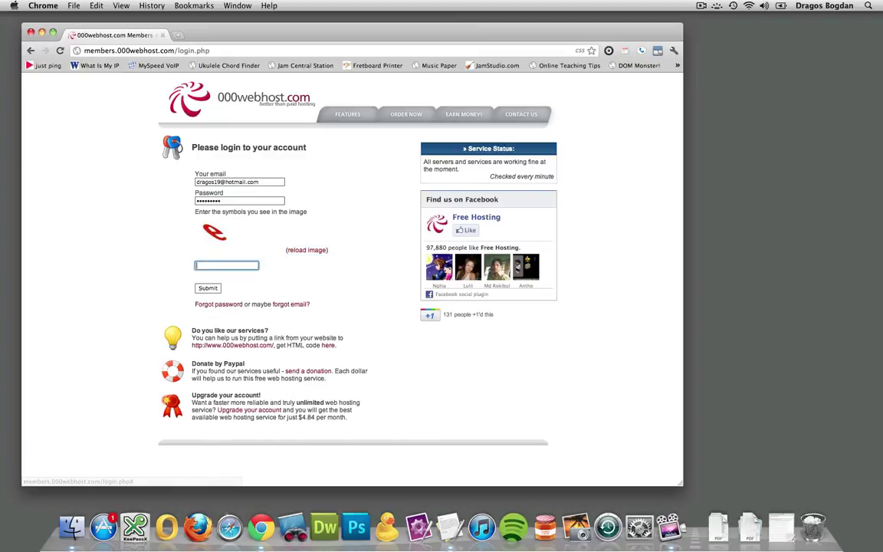
{"action": "type", "text": "e"}
{"action": "triple_click", "coordinate": [207, 295]}
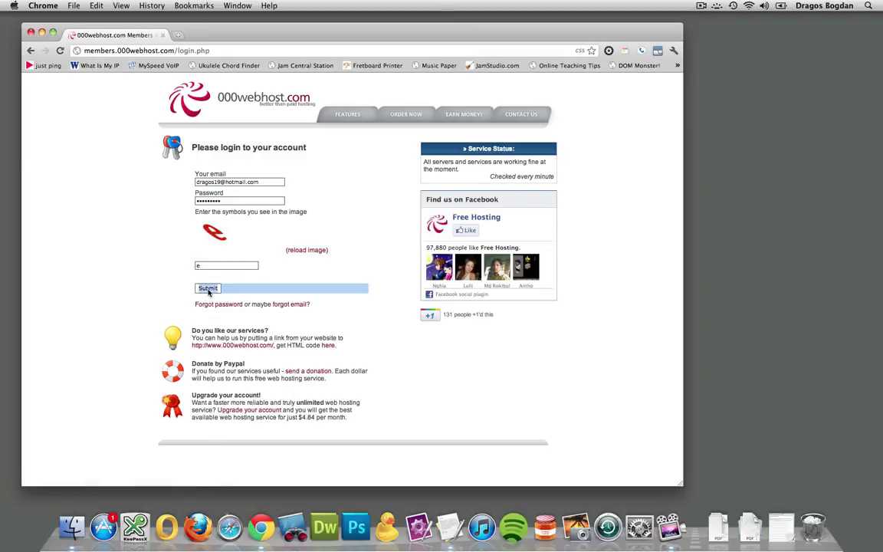
{"action": "left_click", "coordinate": [207, 290]}
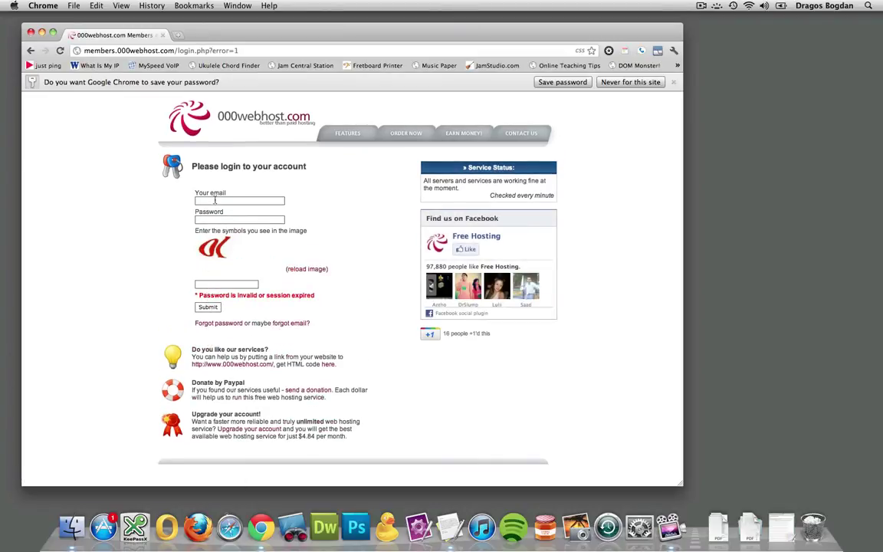
- After the rejected login, re-enter the saved e-mail, password and captcha and submit again
{"action": "left_click", "coordinate": [230, 201]}
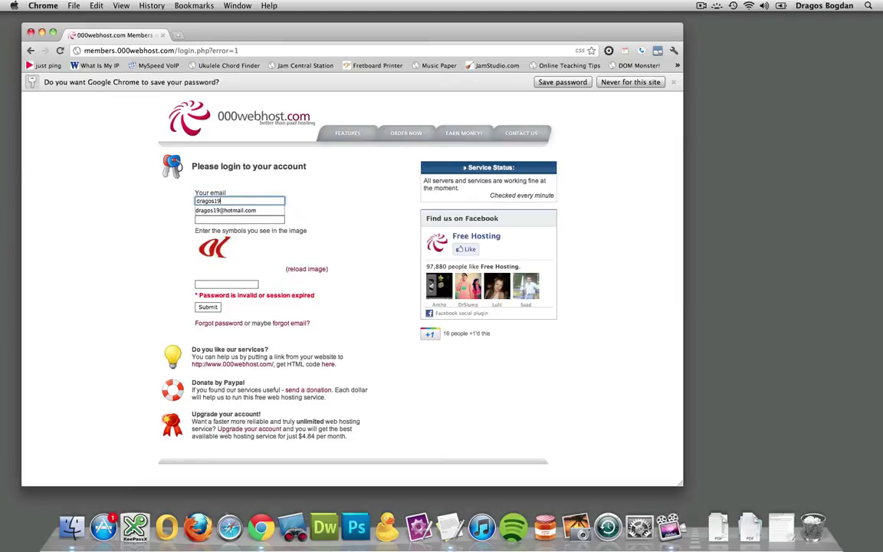
{"action": "key", "text": "Down"}
{"action": "key", "text": "Return"}
{"action": "key", "text": "Tab"}
{"action": "type", "text": "••••••••"}
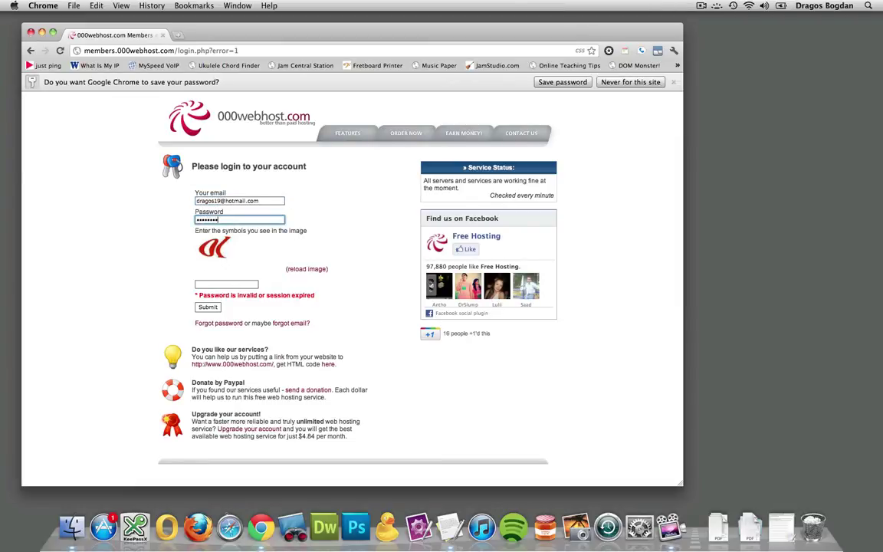
{"action": "type", "text": "•••"}
{"action": "key", "text": "Tab"}
{"action": "key", "text": "Tab"}
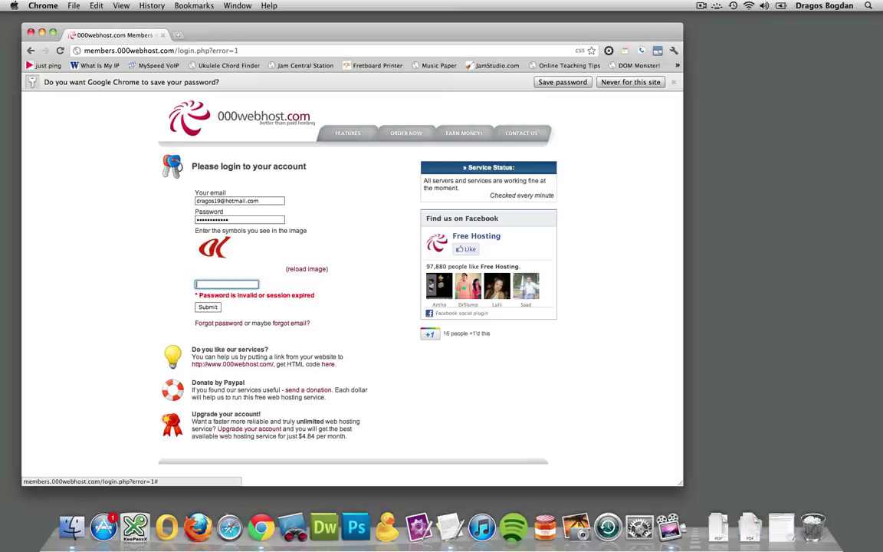
{"action": "type", "text": "ak"}
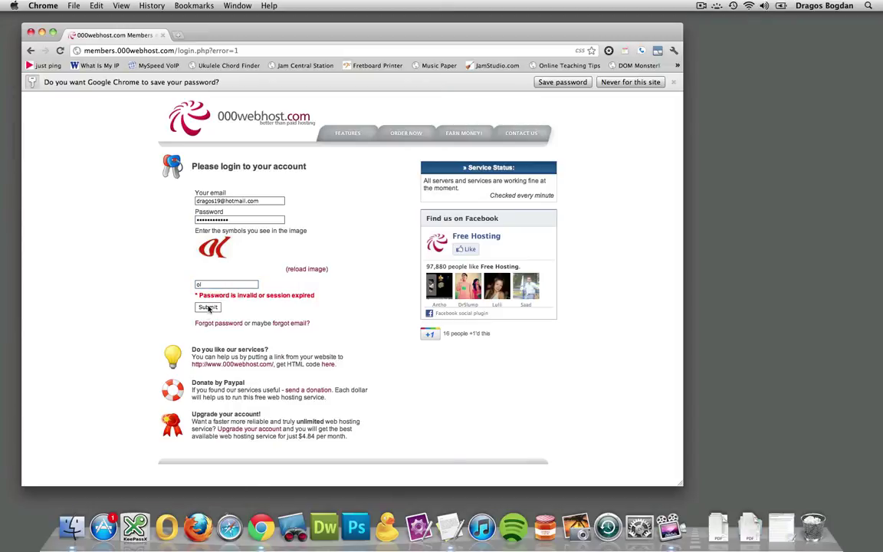
{"action": "left_click", "coordinate": [206, 307]}
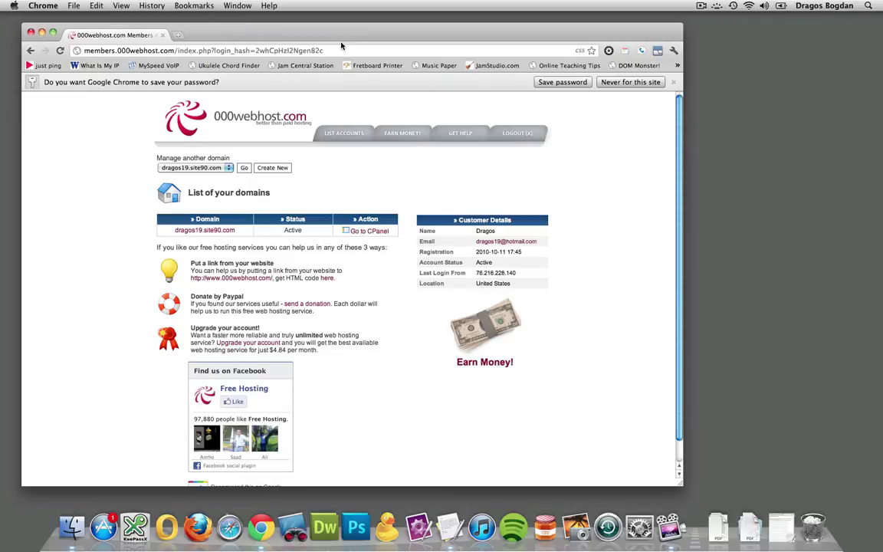
{"action": "left_click_drag", "start_coordinate": [344, 40], "coordinate": [439, 48]}
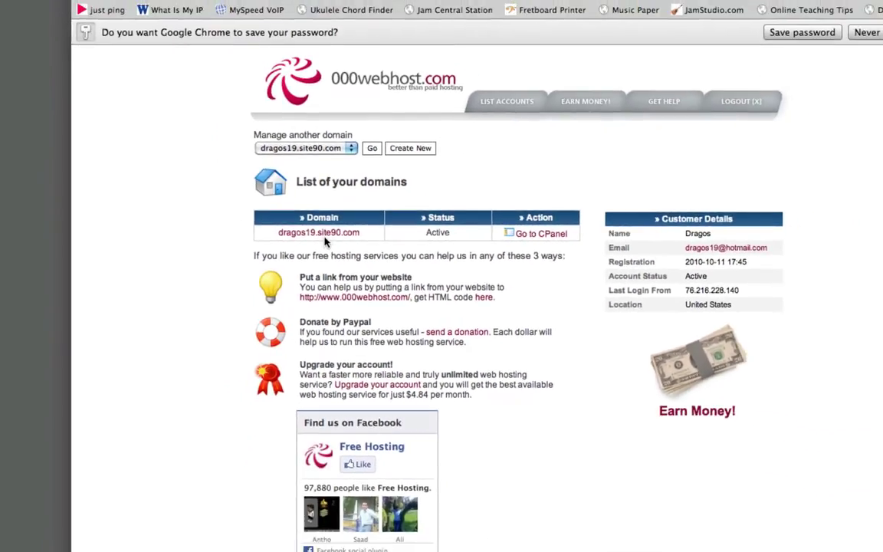
- Open the domain's CPanel and scroll down to its Files section
{"action": "left_click", "coordinate": [548, 239]}
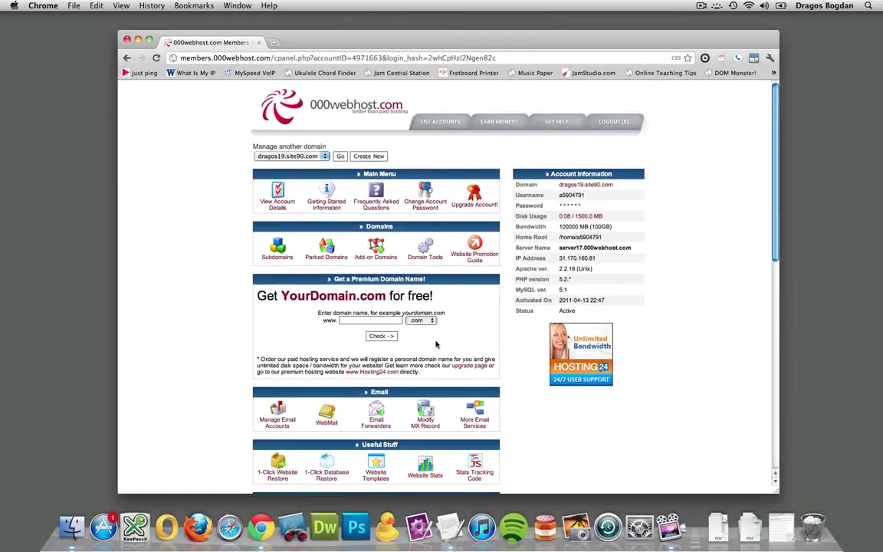
{"action": "scroll", "coordinate": [435, 345], "scroll_direction": "down", "scroll_amount": 2}
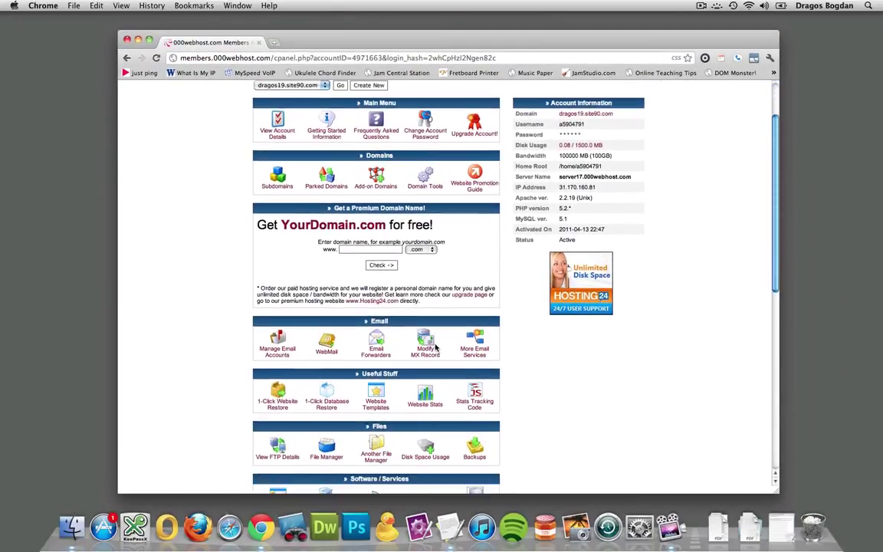
{"action": "scroll", "coordinate": [436, 347], "scroll_direction": "down", "scroll_amount": 3}
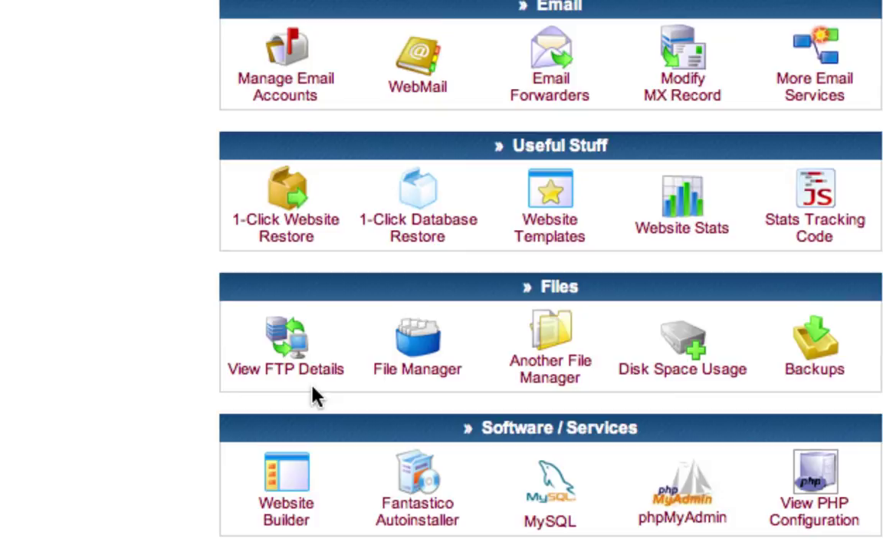
- Show the FTP login and upload details and highlight the FTP user name row
{"action": "left_click", "coordinate": [288, 339]}
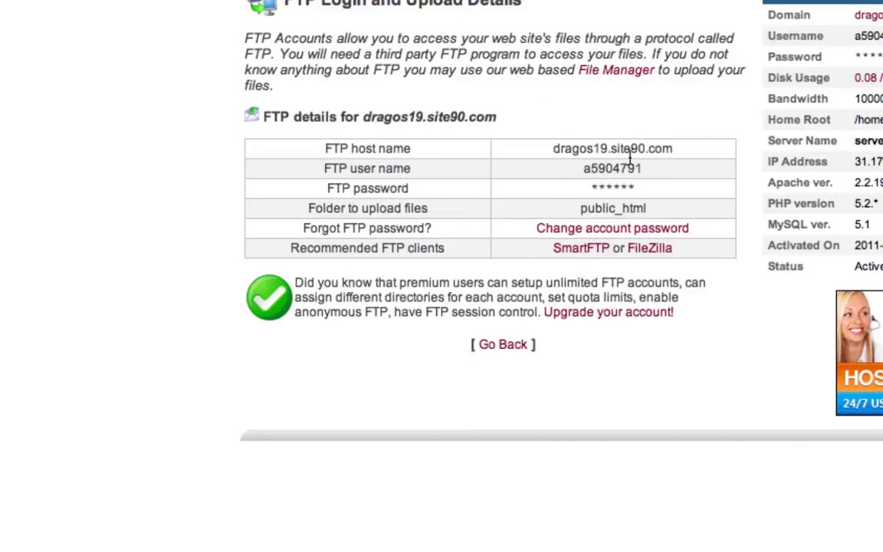
{"action": "left_click_drag", "start_coordinate": [324, 173], "coordinate": [657, 173]}
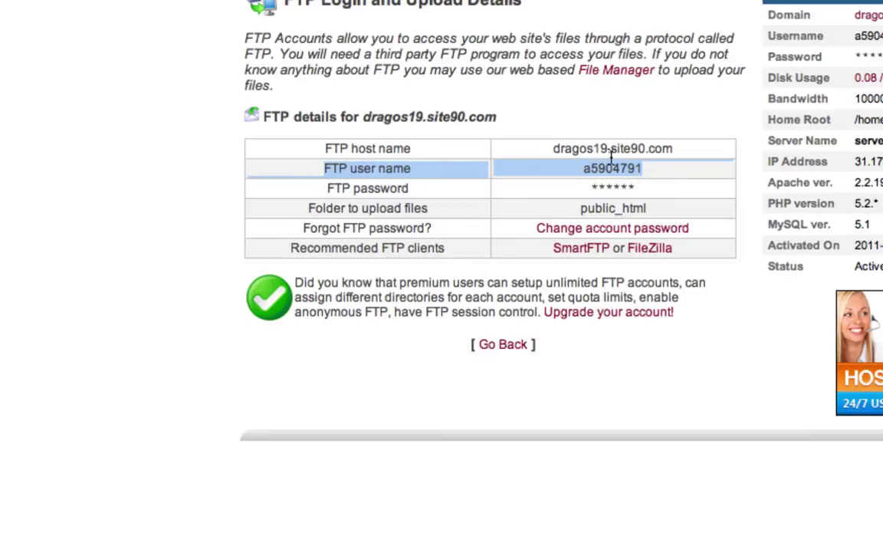
{"action": "left_click", "coordinate": [615, 168]}
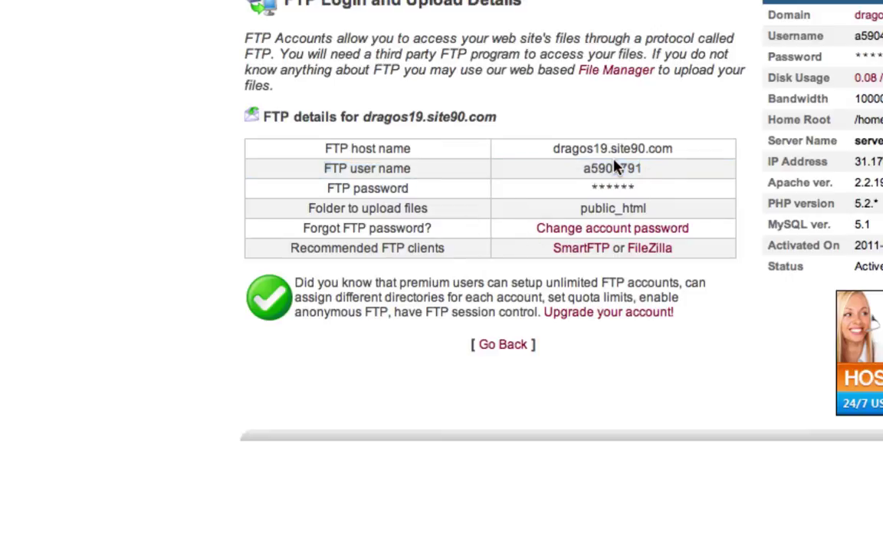
- Change the FTP account password, entering the new password and its confirmation
{"action": "left_click", "coordinate": [622, 236]}
{"action": "left_click", "coordinate": [481, 152]}
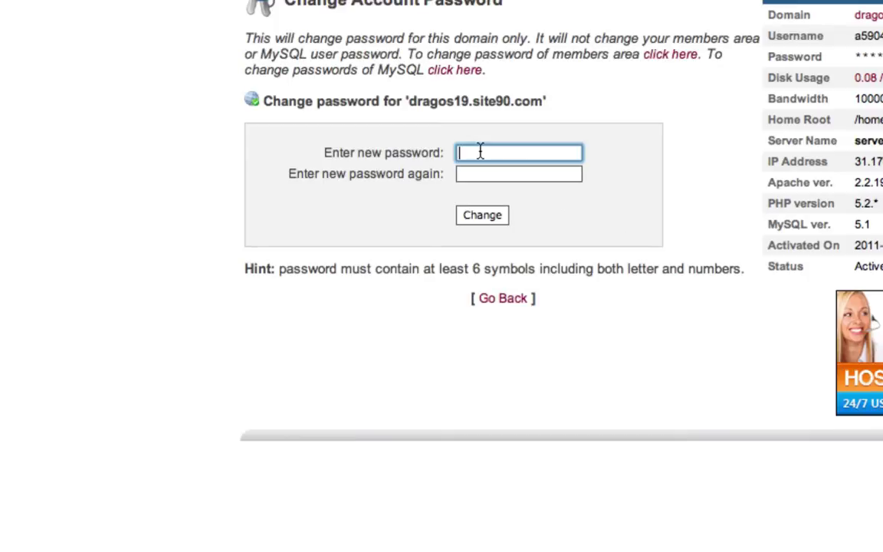
{"action": "type", "text": "•••••••••"}
{"action": "key", "text": "Tab"}
{"action": "type", "text": "••••"}
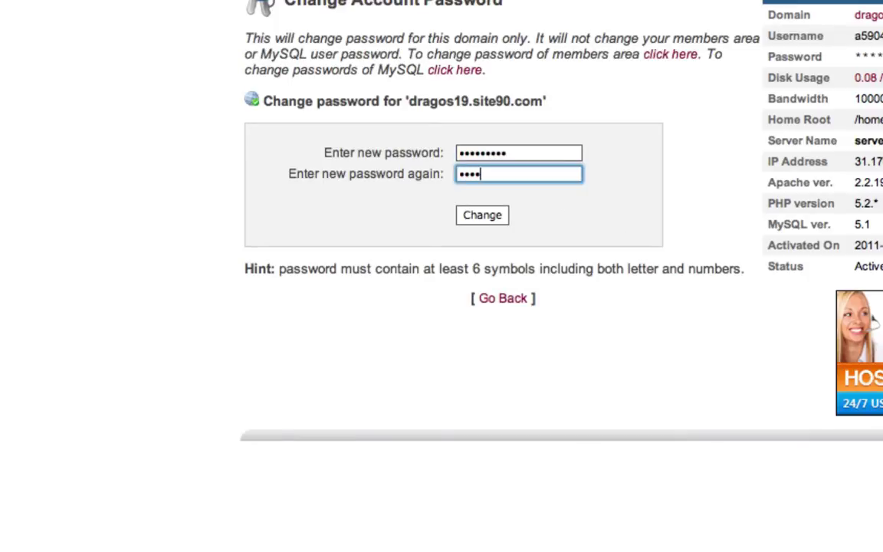
{"action": "type", "text": "•••••"}
{"action": "left_click", "coordinate": [482, 216]}
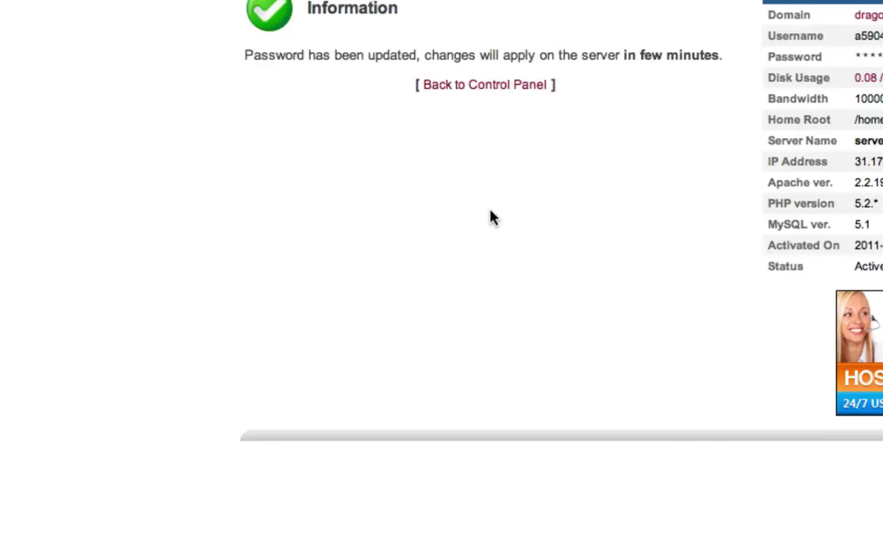
- Go back to the control panel and reopen View FTP Details from the Files section
{"action": "left_click", "coordinate": [485, 86]}
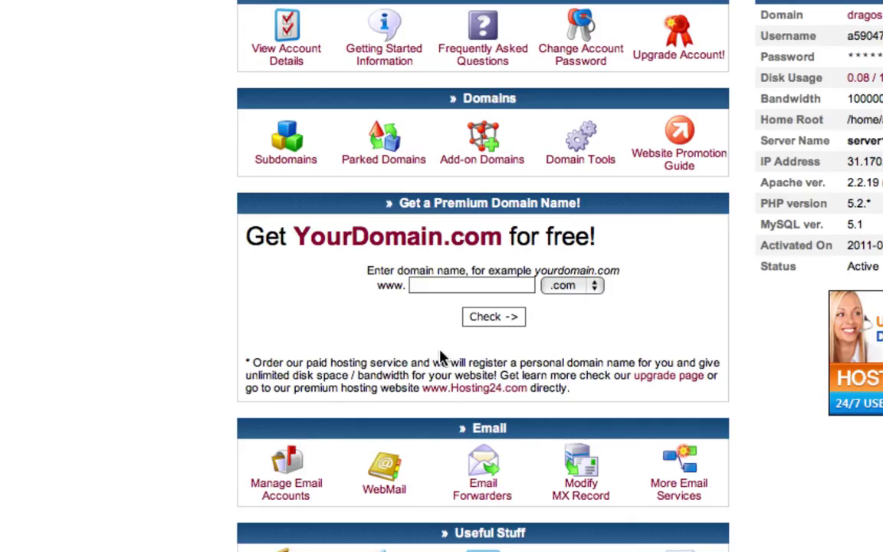
{"action": "scroll", "coordinate": [442, 356], "scroll_direction": "down", "scroll_amount": 6}
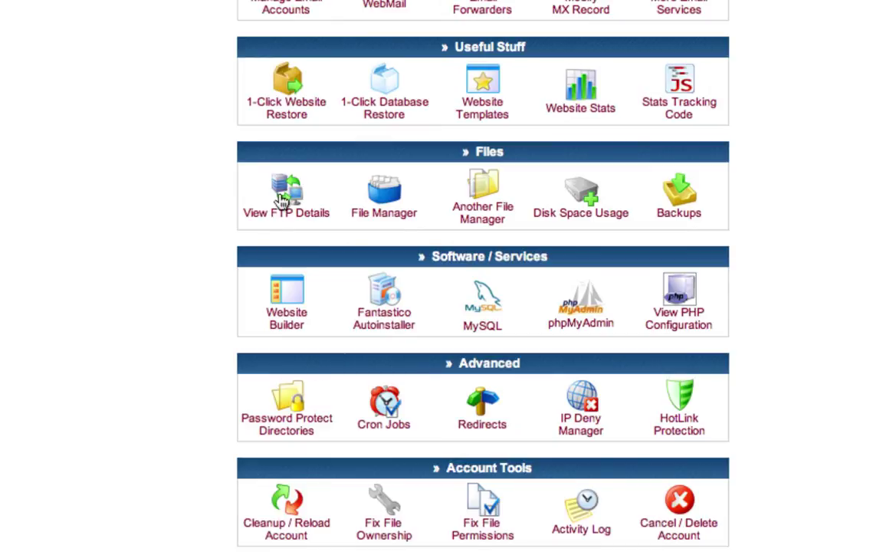
{"action": "left_click", "coordinate": [284, 195]}
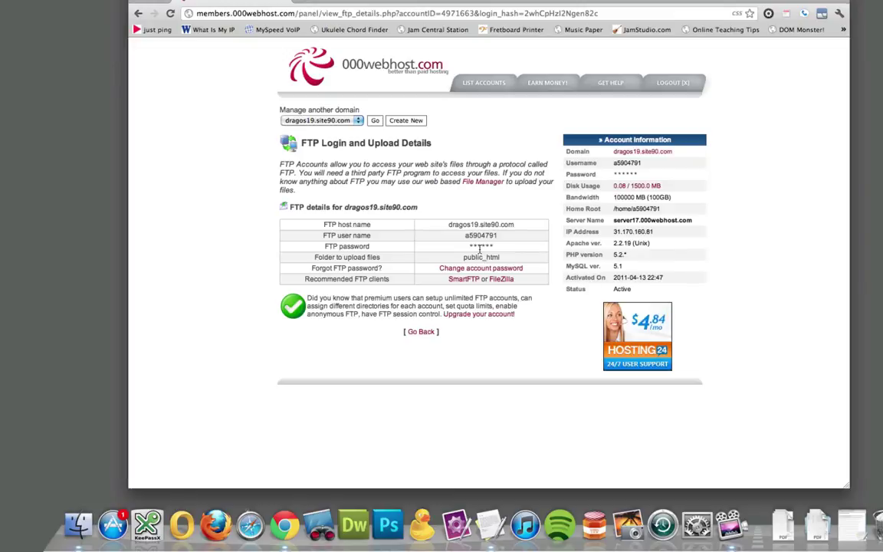
- Launch Cyberduck and allow its outgoing FTP connection on TCP port 21
{"action": "left_click", "coordinate": [419, 524]}
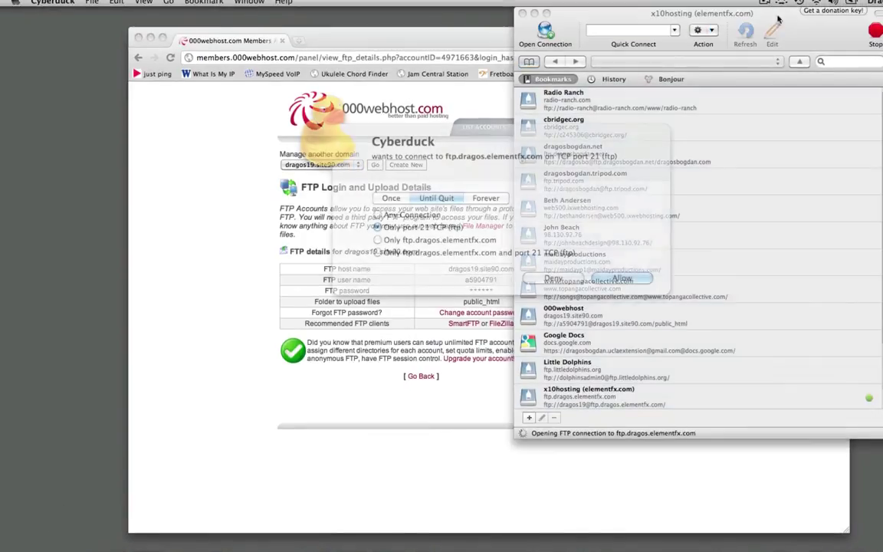
{"action": "left_click_drag", "start_coordinate": [707, 17], "coordinate": [621, 47]}
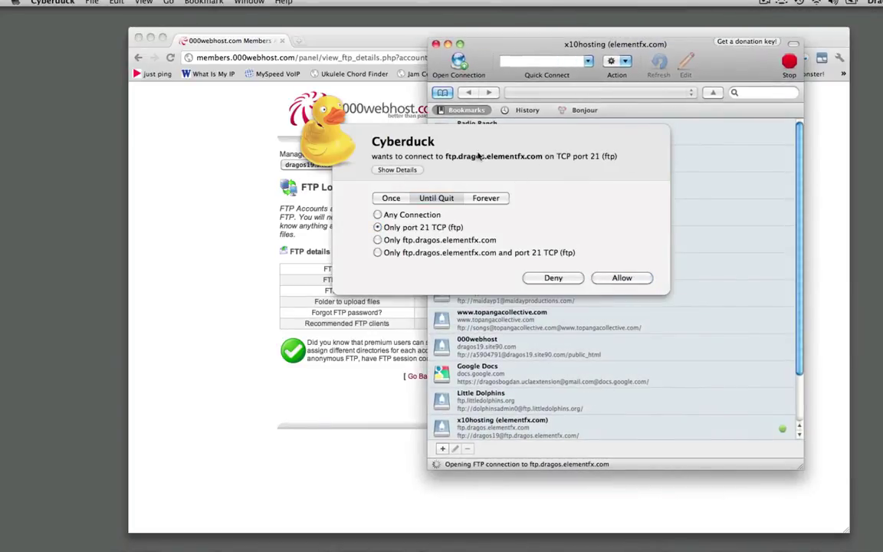
{"action": "left_click", "coordinate": [327, 155]}
{"action": "left_click_drag", "start_coordinate": [327, 156], "coordinate": [240, 141]}
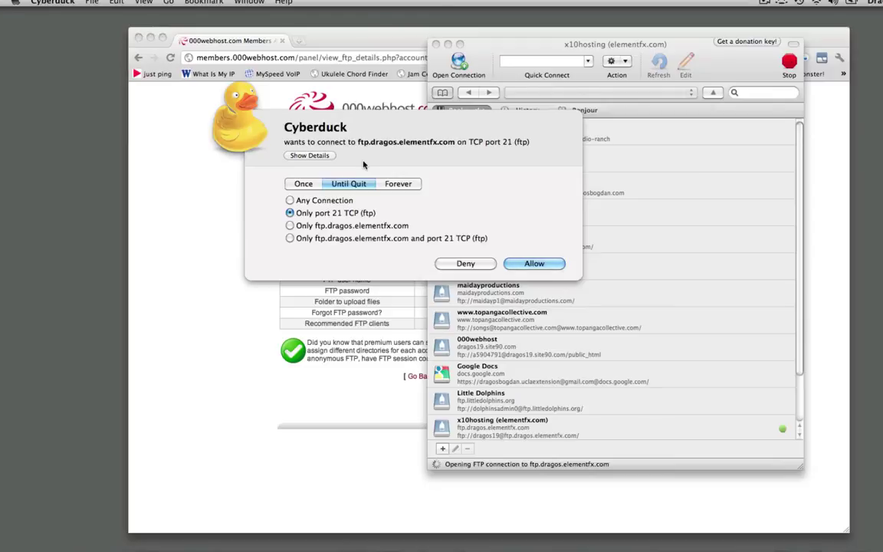
{"action": "left_click", "coordinate": [529, 264]}
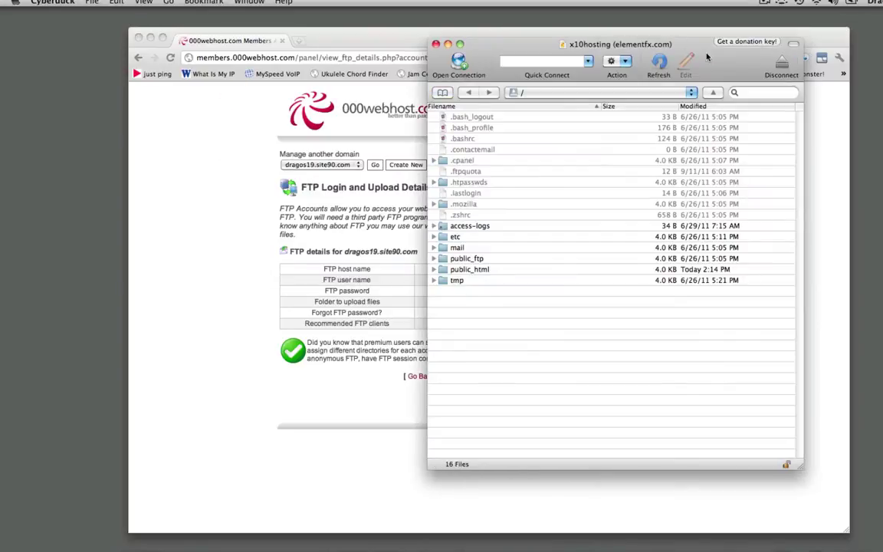
- Switch Cyberduck to the bookmark list and select the 000webhost bookmark
{"action": "left_click", "coordinate": [442, 92]}
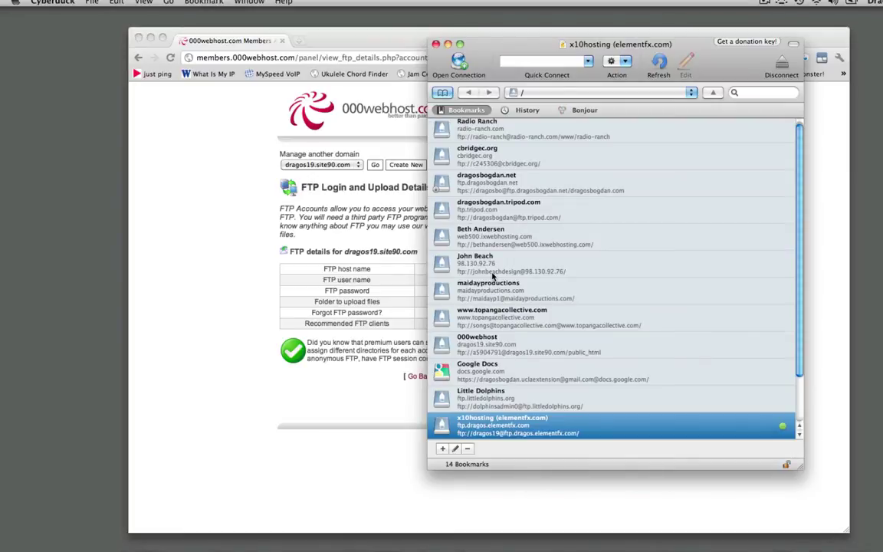
{"action": "scroll", "coordinate": [492, 276], "scroll_direction": "up", "scroll_amount": 1}
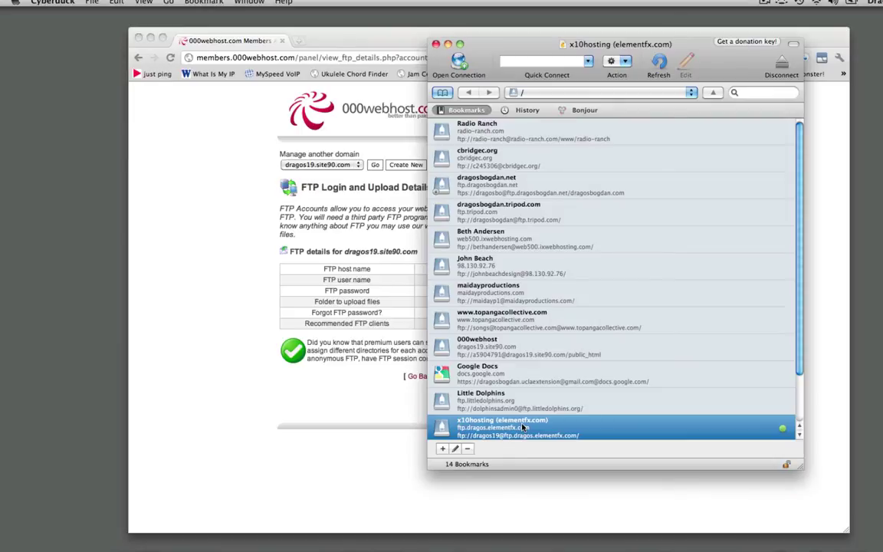
{"action": "scroll", "coordinate": [522, 427], "scroll_direction": "down", "scroll_amount": 2}
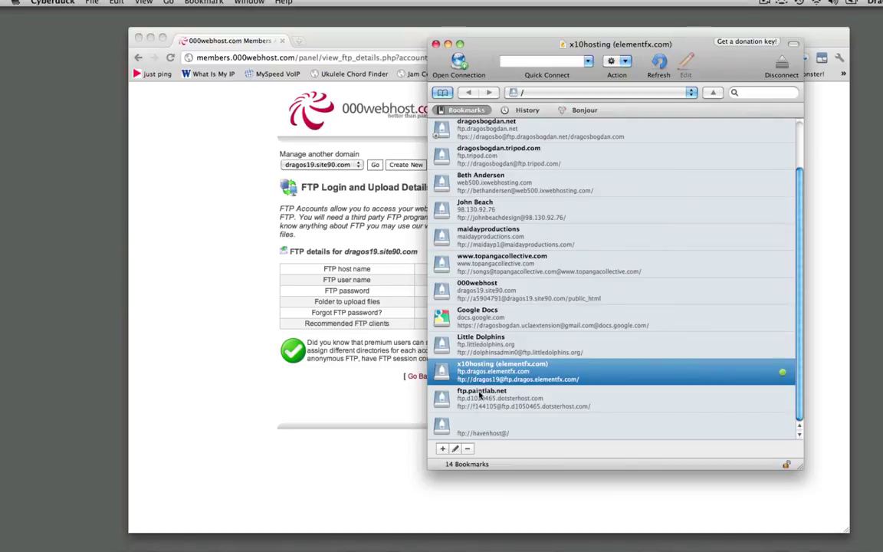
{"action": "left_click", "coordinate": [500, 297]}
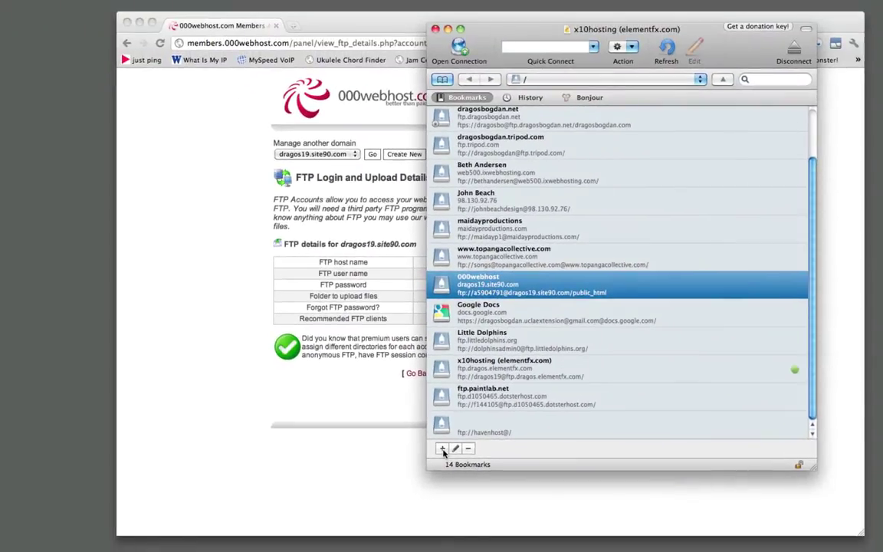
- Discard a new blank bookmark and open the 000webhost bookmark's settings for editing
{"action": "left_click", "coordinate": [442, 448]}
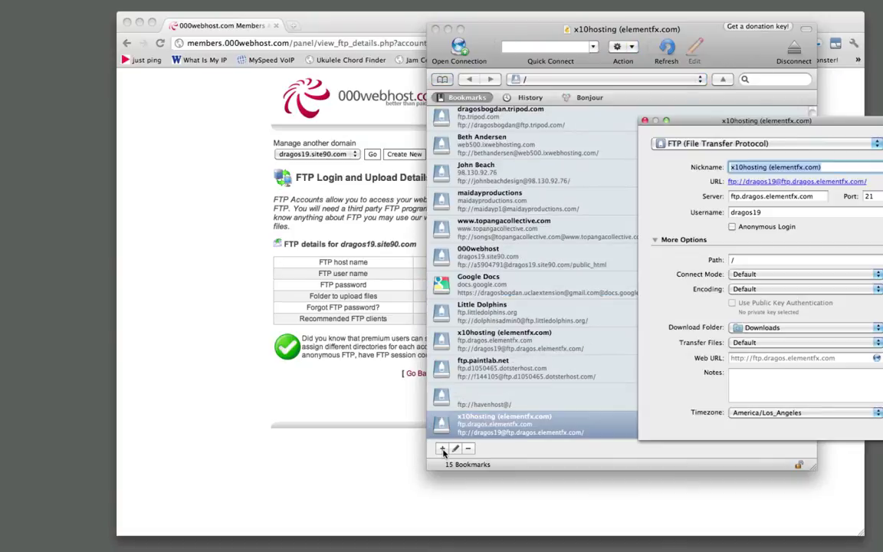
{"action": "left_click_drag", "start_coordinate": [703, 124], "coordinate": [415, 125]}
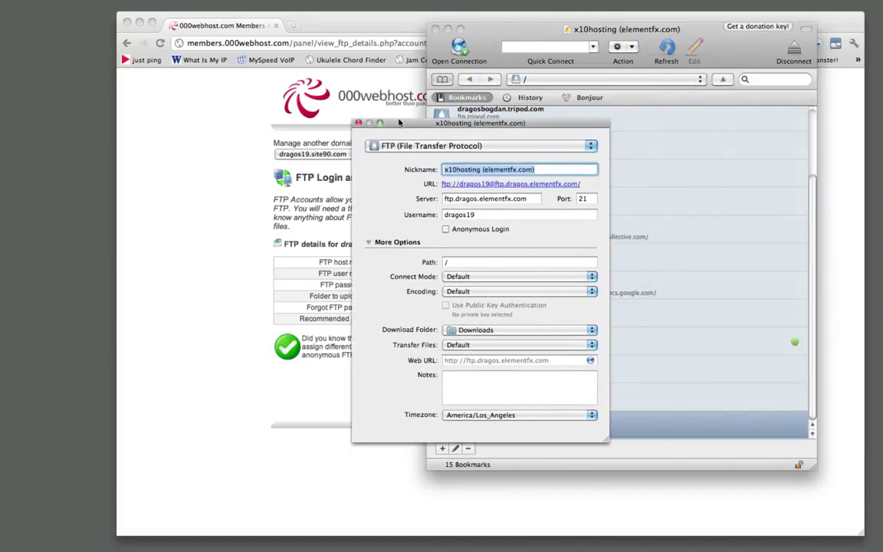
{"action": "left_click", "coordinate": [358, 123]}
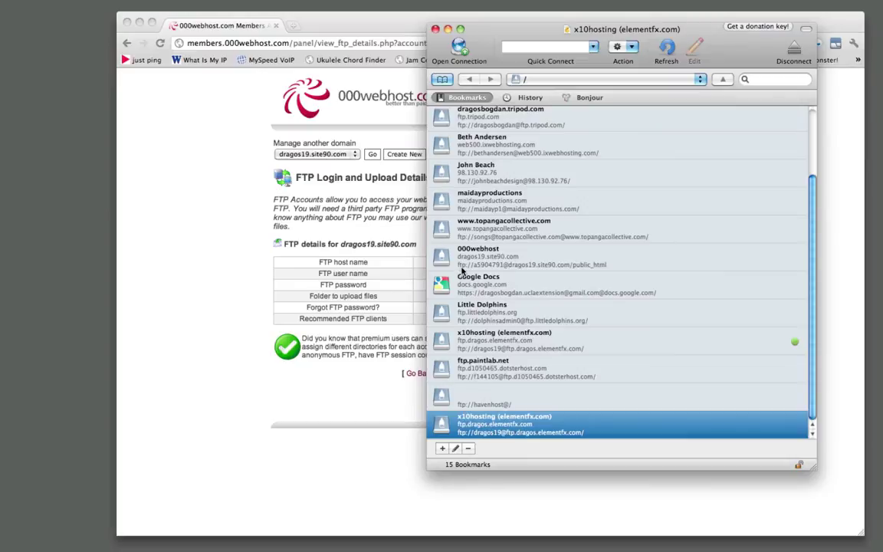
{"action": "left_click", "coordinate": [452, 254]}
{"action": "left_click", "coordinate": [455, 448]}
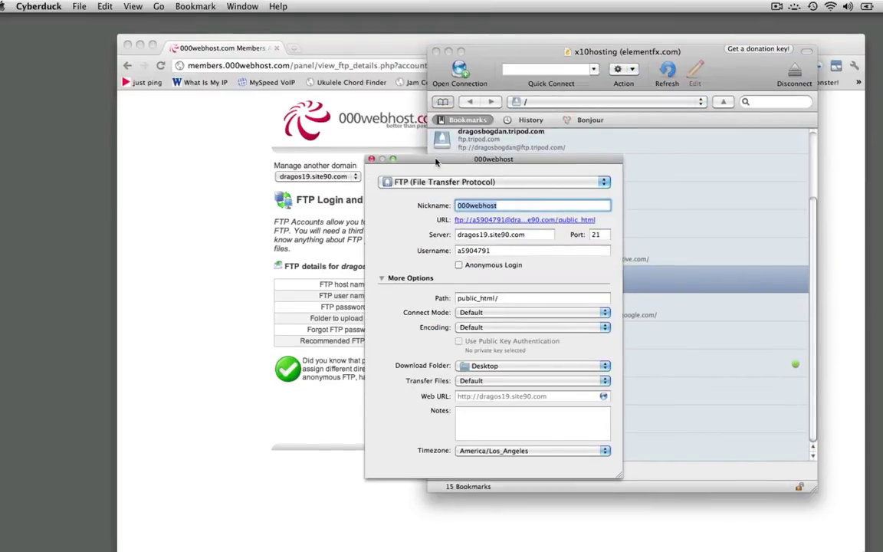
{"action": "left_click_drag", "start_coordinate": [435, 138], "coordinate": [612, 80]}
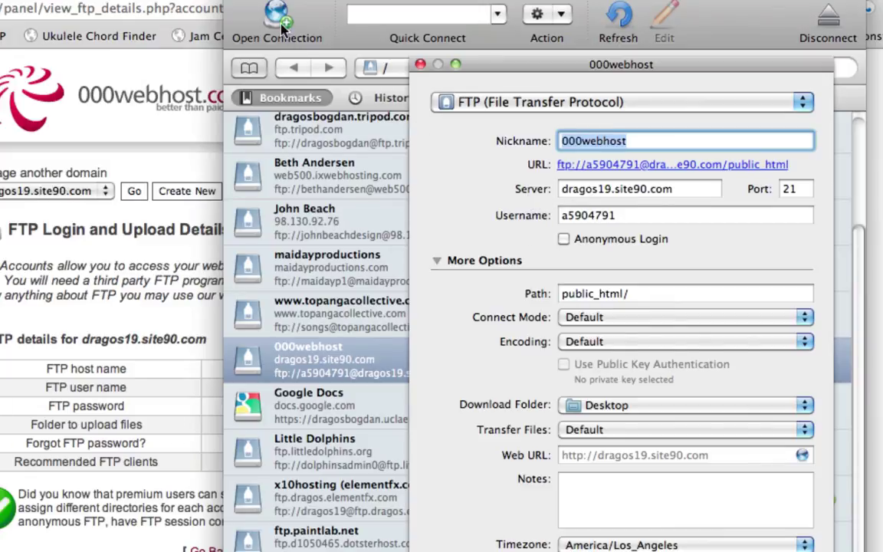
- Select the FTP host name on the 000webhost details page for the bookmark
{"action": "left_click", "coordinate": [131, 371]}
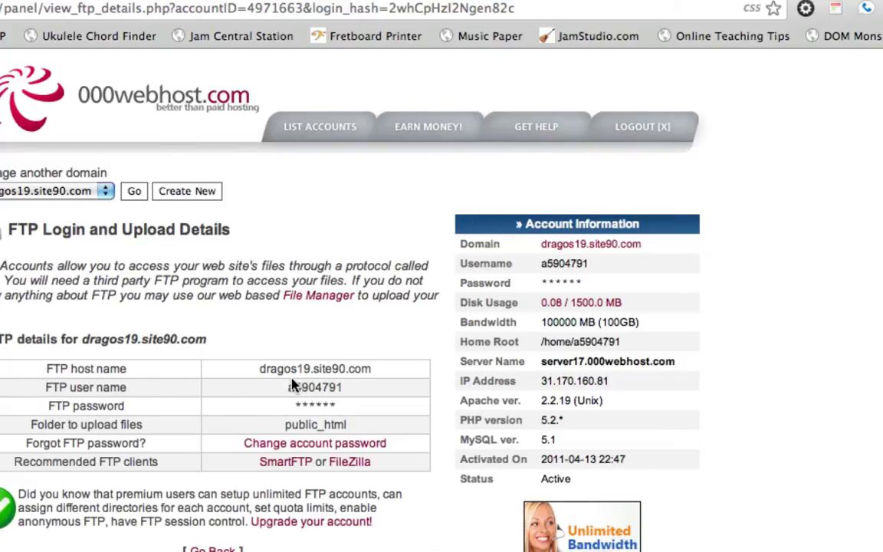
{"action": "left_click_drag", "start_coordinate": [258, 367], "coordinate": [373, 368]}
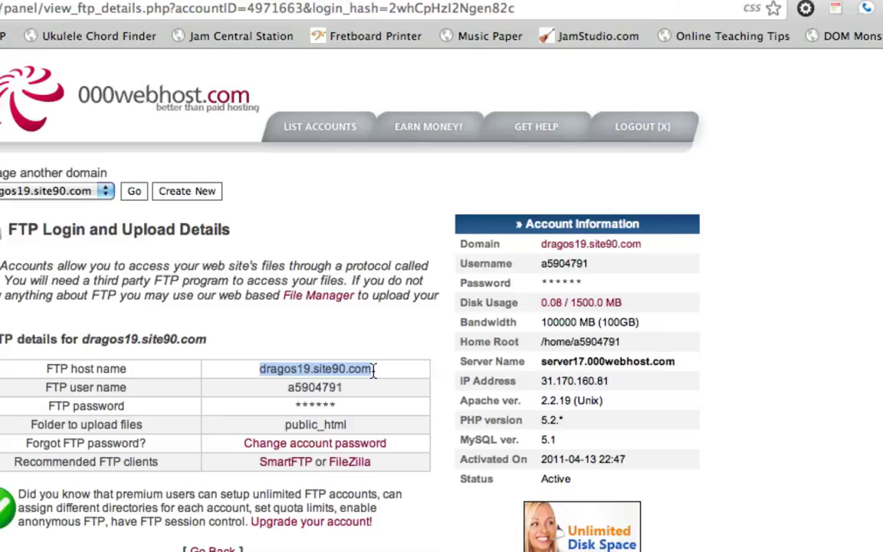
{"action": "key", "text": "super+Tab"}
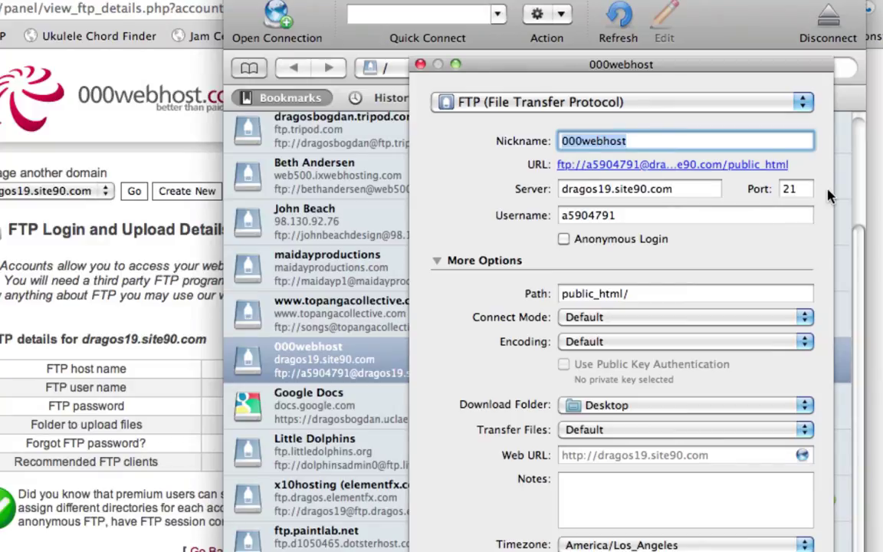
{"action": "left_click_drag", "start_coordinate": [515, 74], "coordinate": [498, 47]}
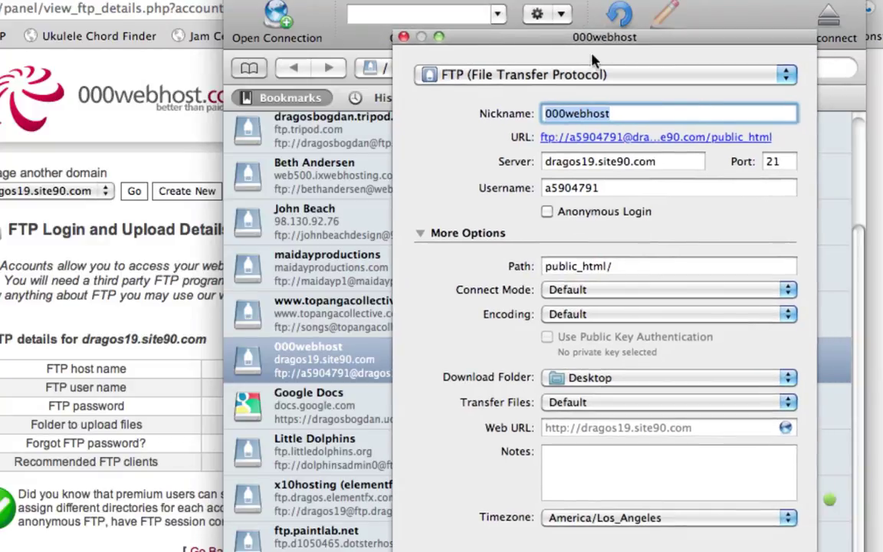
- Try SFTP as the bookmark's protocol, then set it back to FTP
{"action": "left_click", "coordinate": [523, 73]}
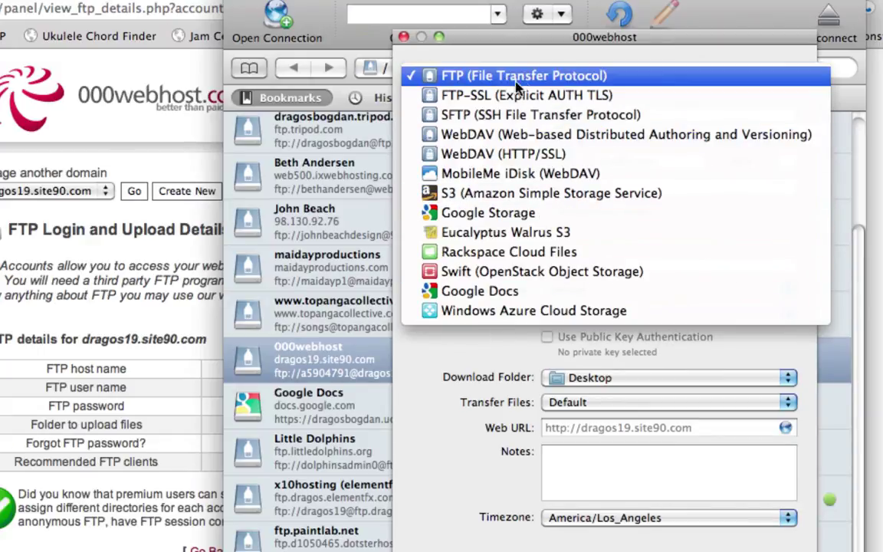
{"action": "left_click", "coordinate": [462, 113]}
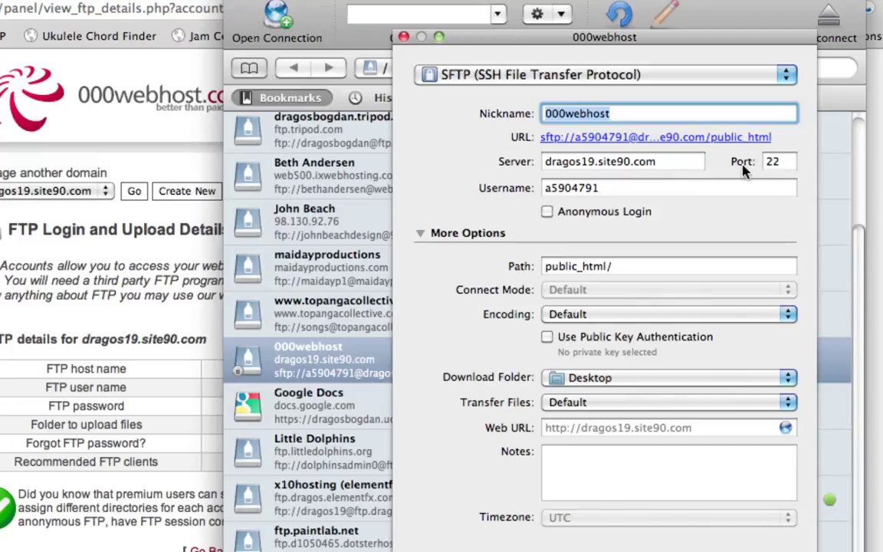
{"action": "left_click", "coordinate": [540, 74]}
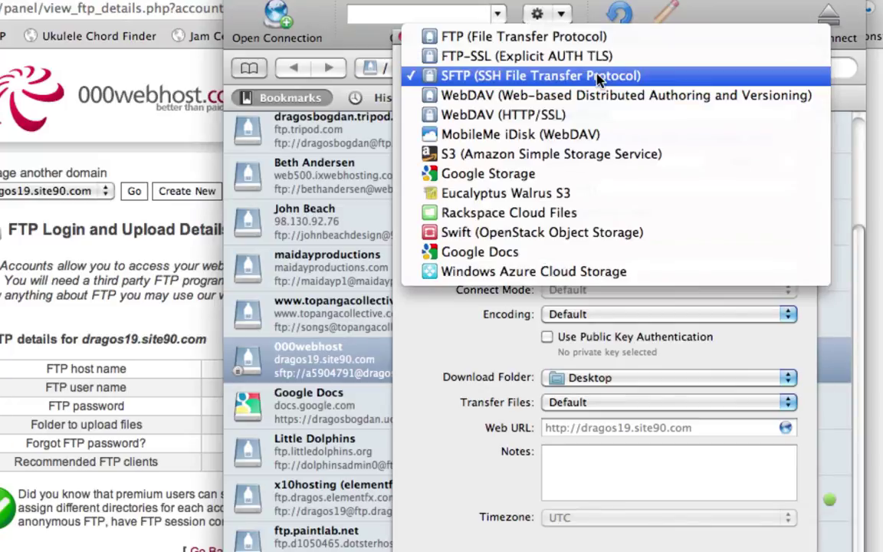
{"action": "left_click", "coordinate": [495, 37]}
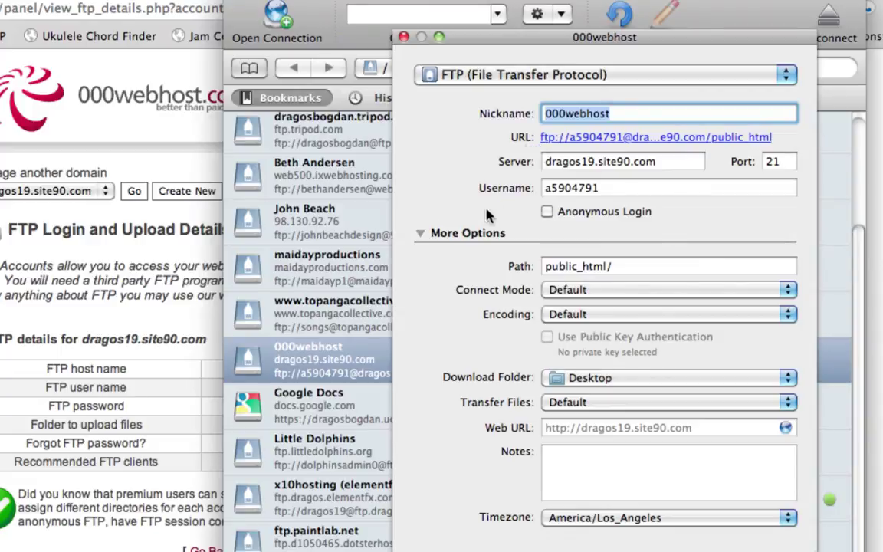
{"action": "left_click", "coordinate": [90, 389]}
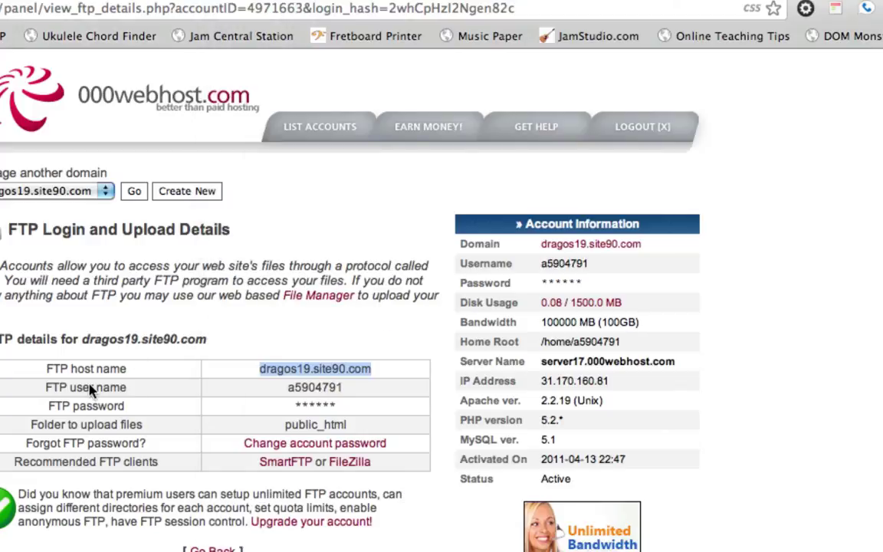
{"action": "left_click", "coordinate": [299, 389]}
{"action": "double_click", "coordinate": [298, 390]}
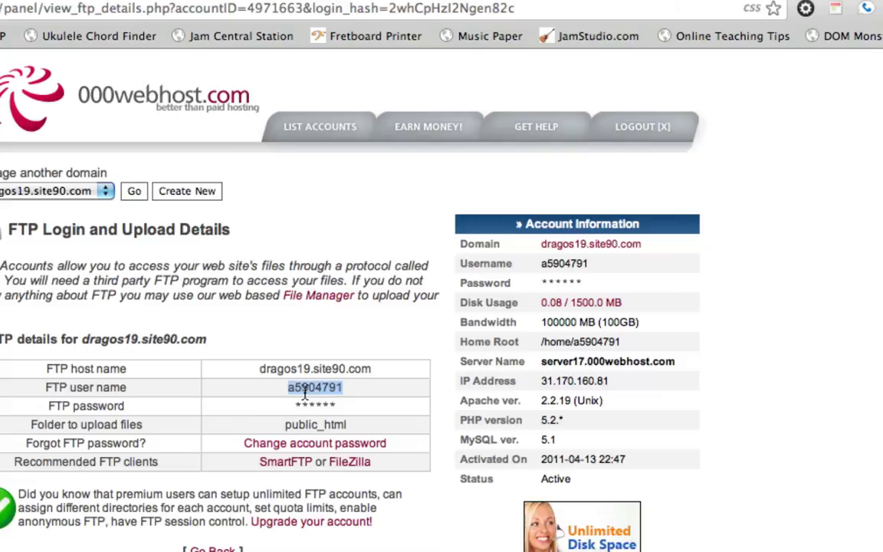
{"action": "left_click", "coordinate": [183, 402]}
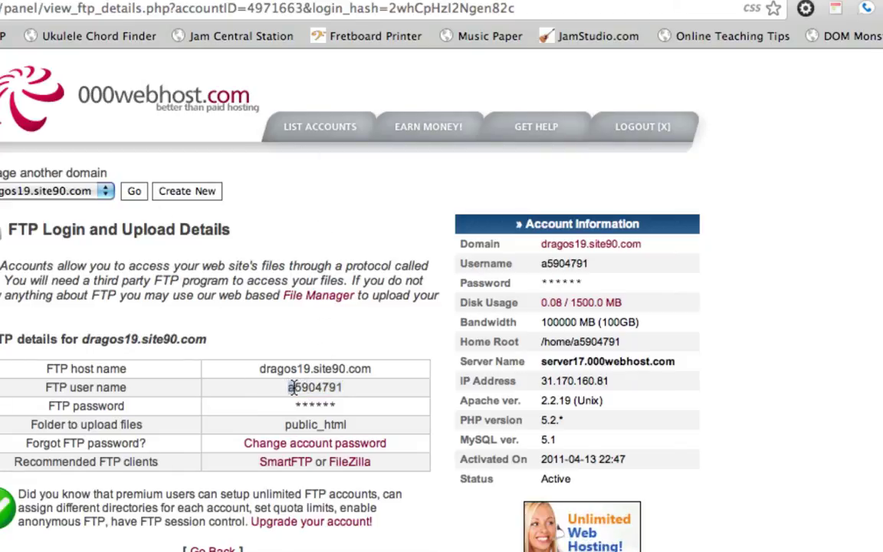
{"action": "left_click_drag", "start_coordinate": [289, 387], "coordinate": [345, 392]}
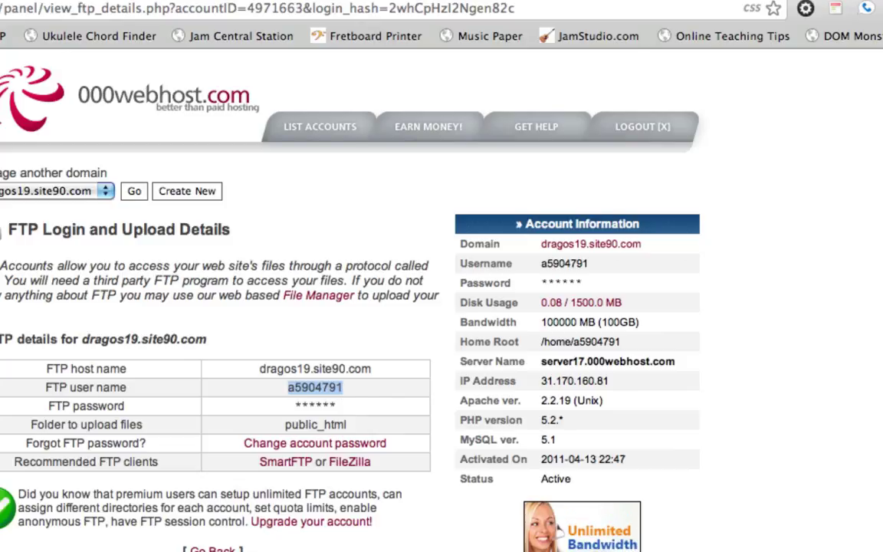
{"action": "key", "text": "super+Tab"}
{"action": "double_click", "coordinate": [564, 189]}
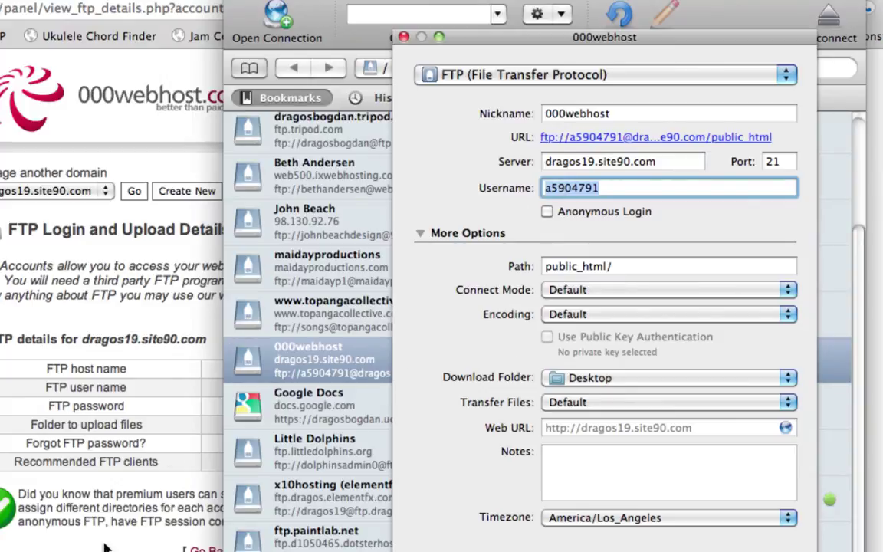
- Empty the bookmark's Path field, deleting the public_html/ value
{"action": "left_click", "coordinate": [133, 434]}
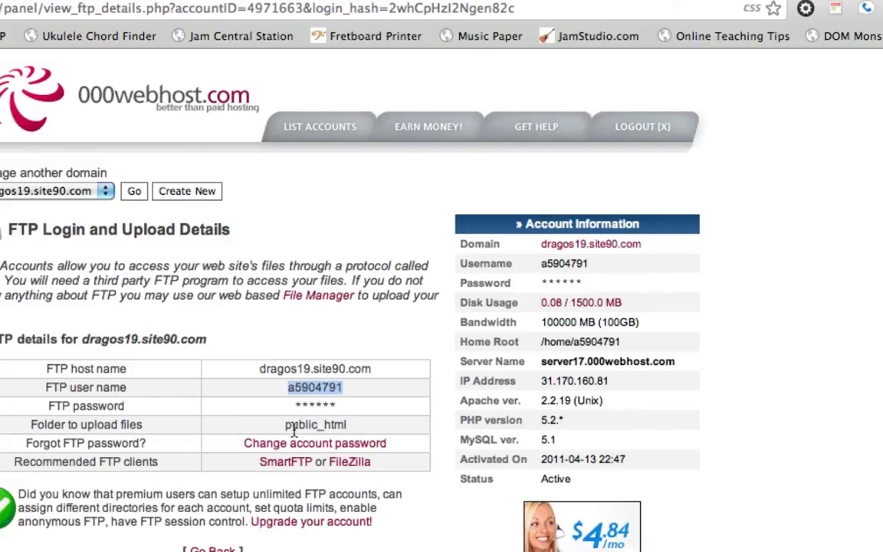
{"action": "key", "text": "super+Tab"}
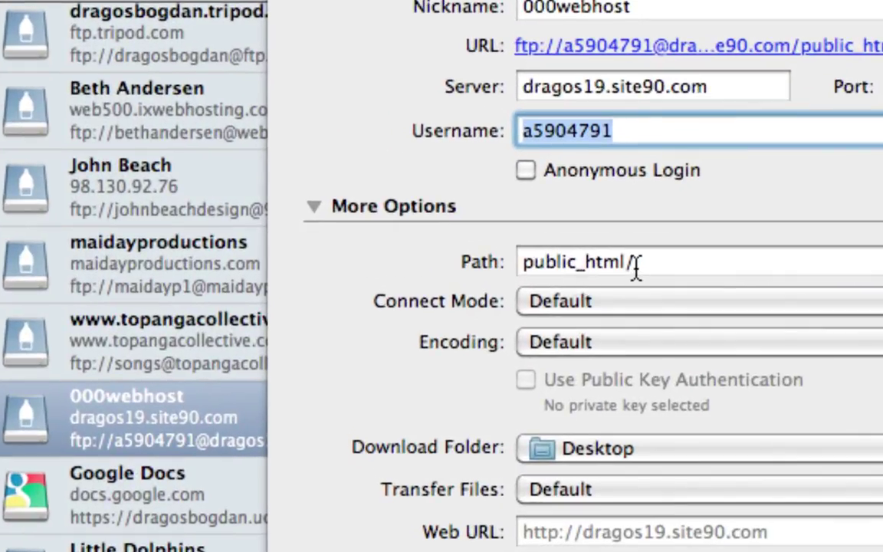
{"action": "double_click", "coordinate": [633, 264]}
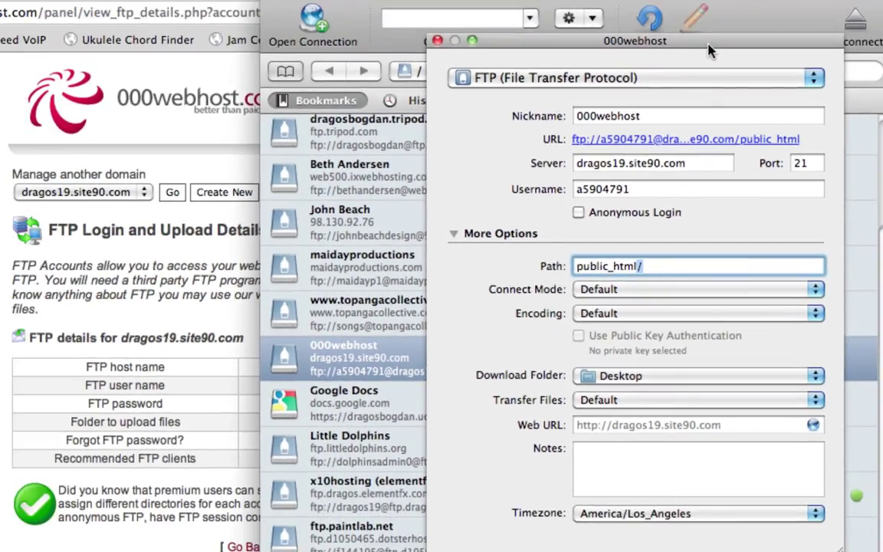
{"action": "left_click_drag", "start_coordinate": [641, 42], "coordinate": [461, 2]}
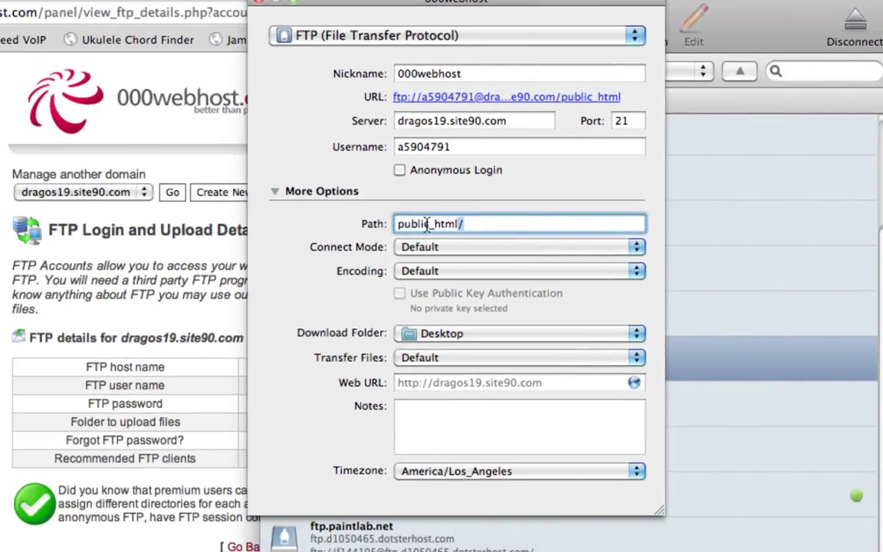
{"action": "left_click", "coordinate": [479, 223]}
{"action": "key", "text": "super+a"}
{"action": "key", "text": "BackSpace"}
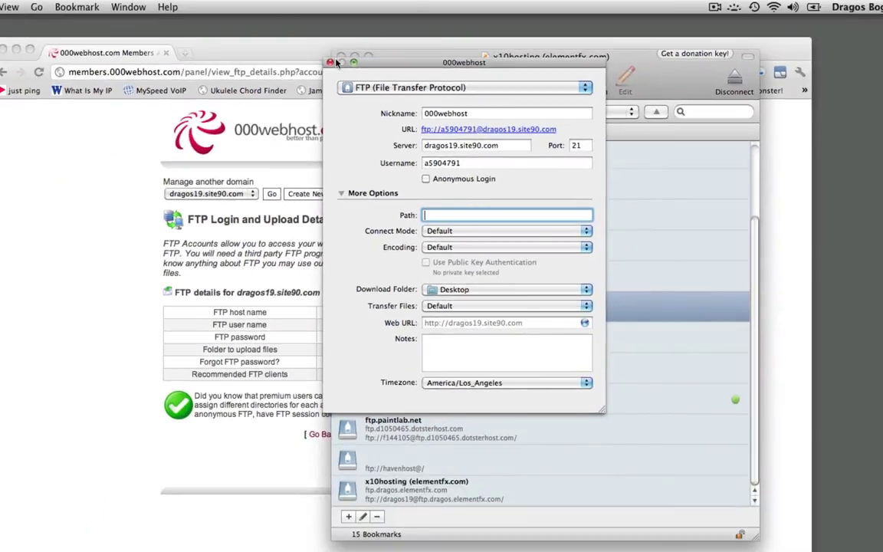
- Connect to the 000webhost bookmark, retyping the password after the first login fails
{"action": "left_click", "coordinate": [330, 62]}
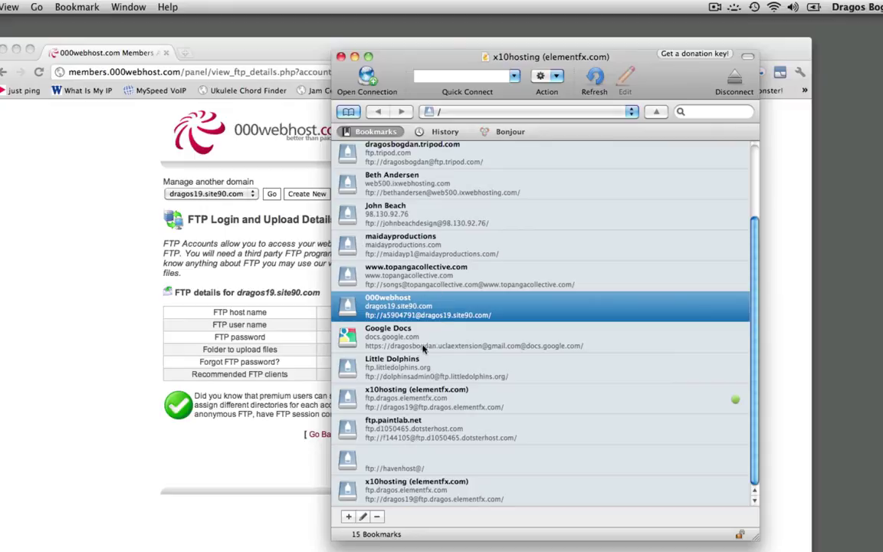
{"action": "double_click", "coordinate": [348, 311]}
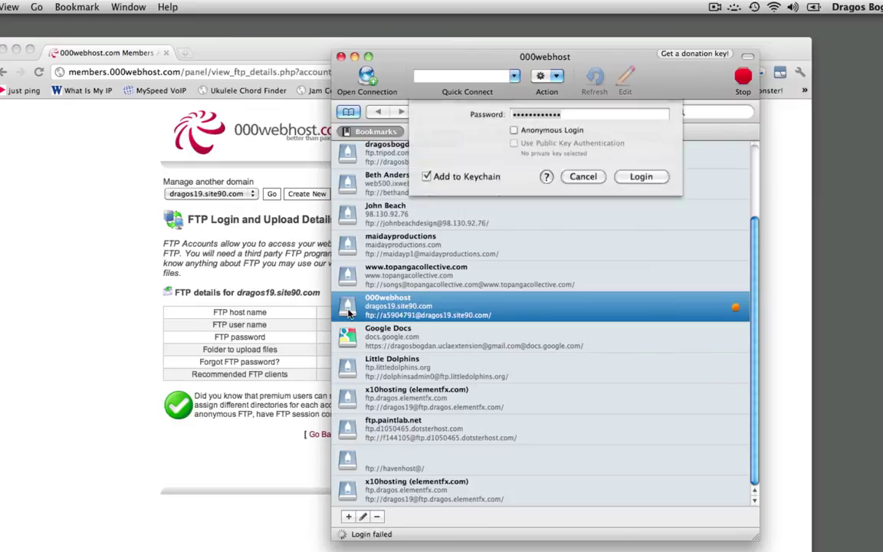
{"action": "type", "text": "••"}
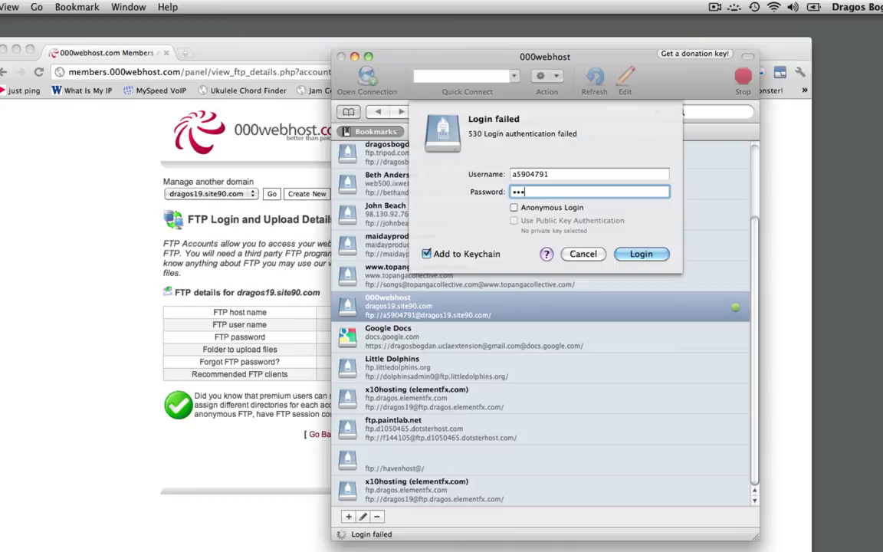
{"action": "type", "text": "••••••"}
{"action": "left_click", "coordinate": [641, 253]}
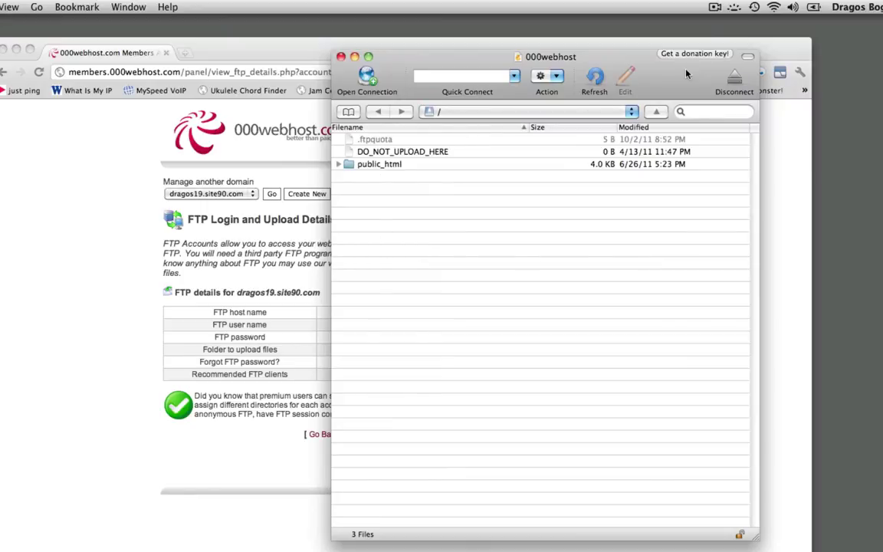
- Open the public_html folder on the 000webhost server
{"action": "left_click_drag", "start_coordinate": [685, 72], "coordinate": [698, 62]}
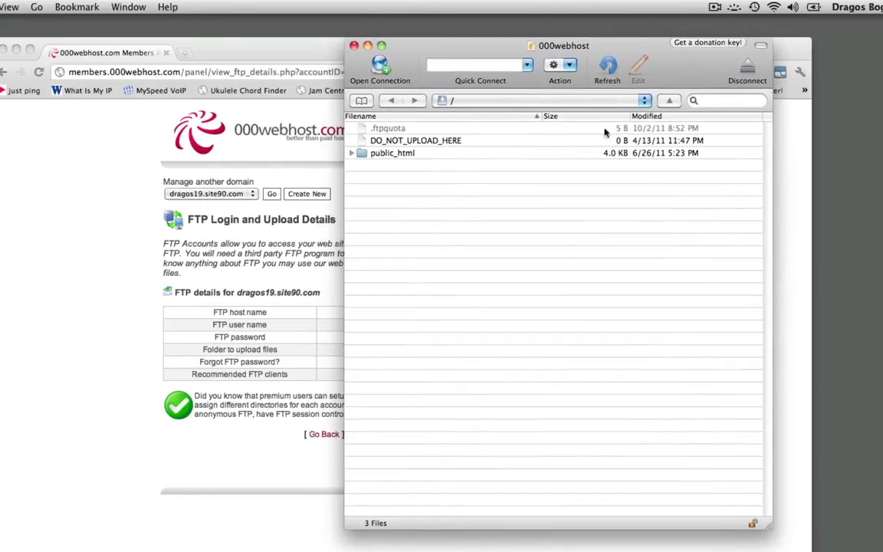
{"action": "left_click", "coordinate": [405, 154]}
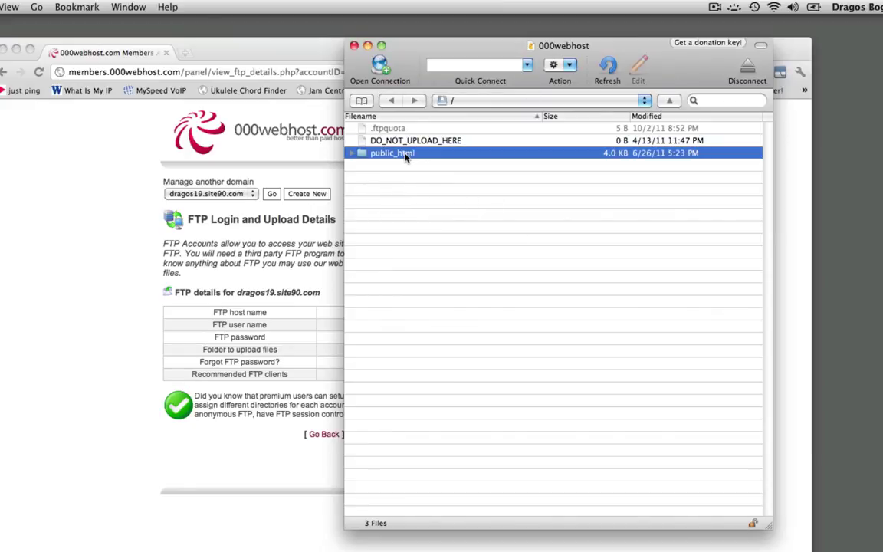
{"action": "left_click", "coordinate": [405, 171]}
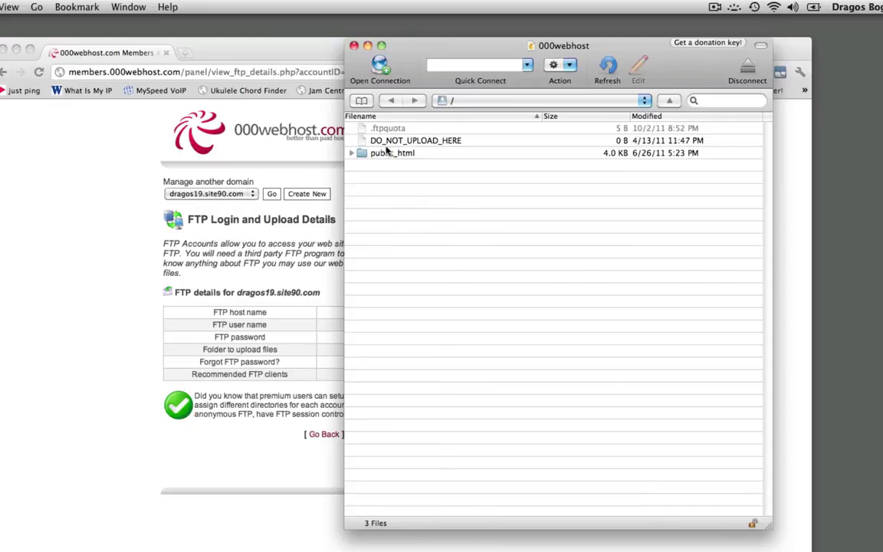
{"action": "left_click", "coordinate": [355, 154]}
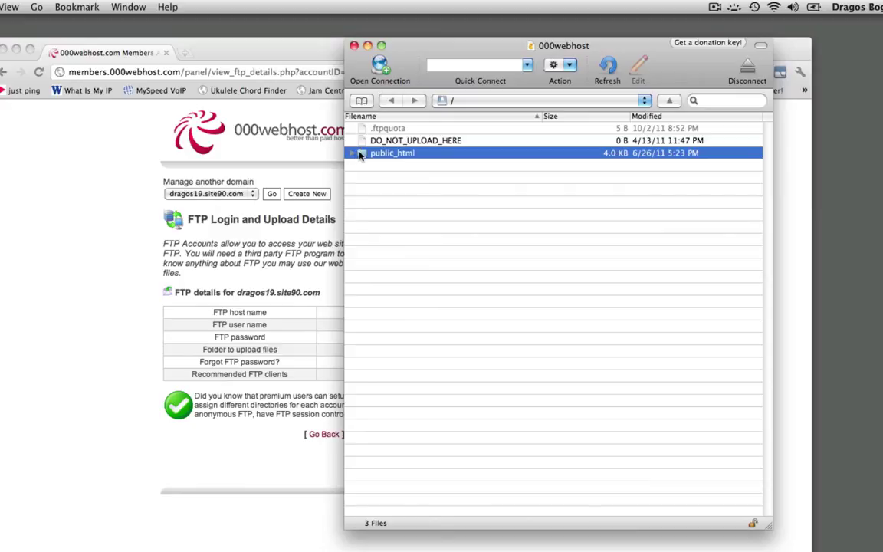
{"action": "double_click", "coordinate": [357, 154]}
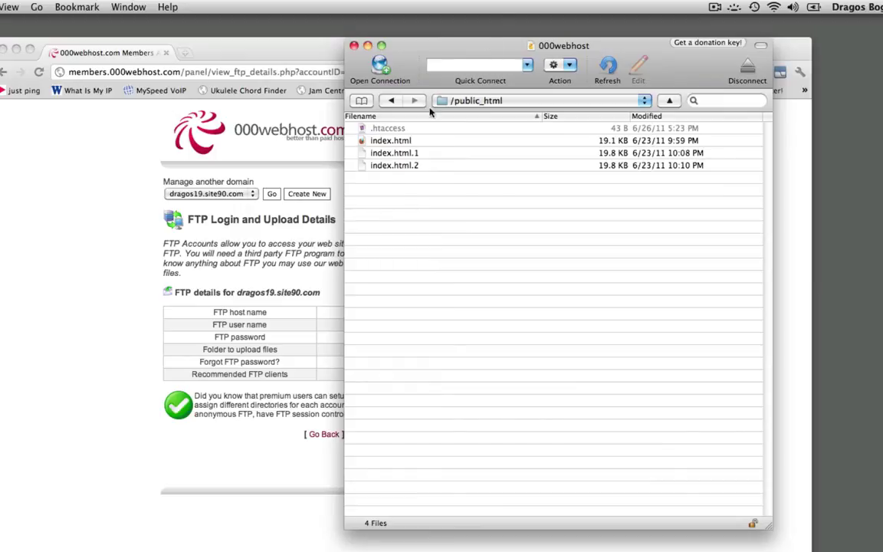
- Reconnect to 000webhost from the Bookmarks list and open public_html again
{"action": "left_click_drag", "start_coordinate": [465, 47], "coordinate": [462, 31]}
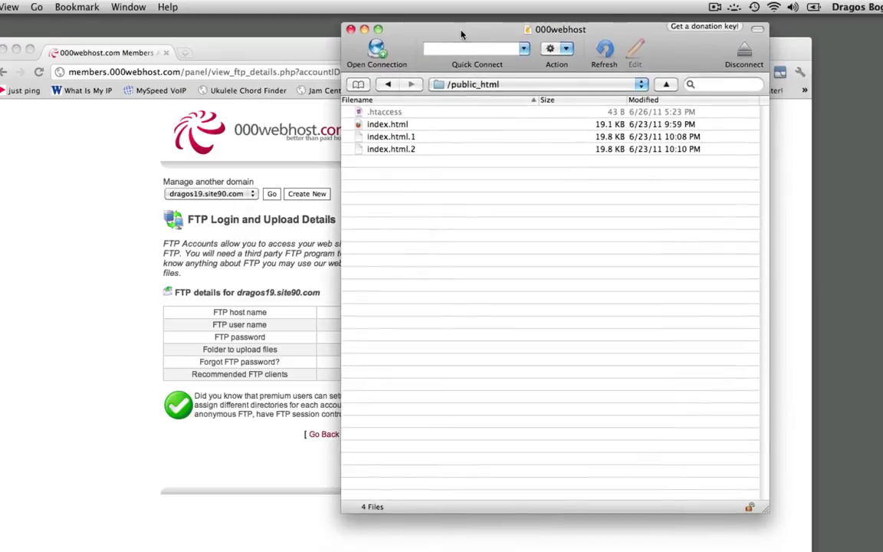
{"action": "left_click", "coordinate": [358, 85]}
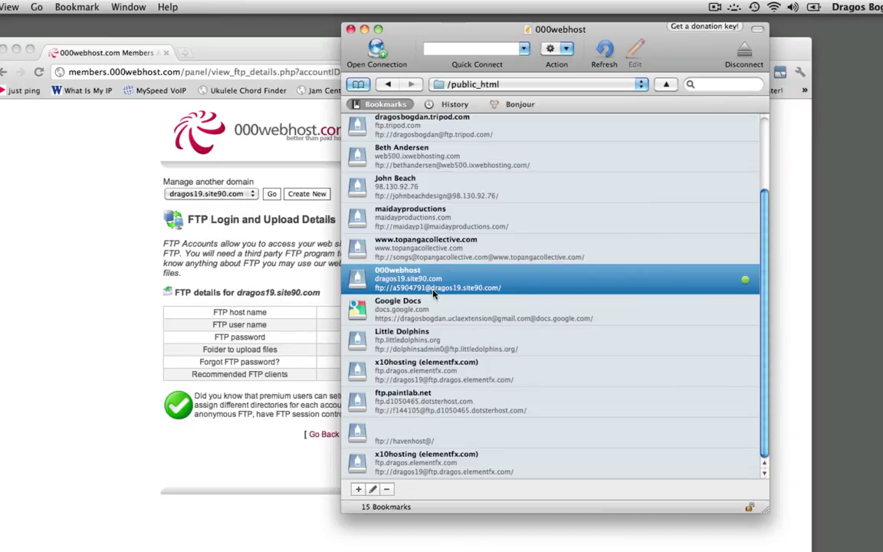
{"action": "double_click", "coordinate": [373, 283]}
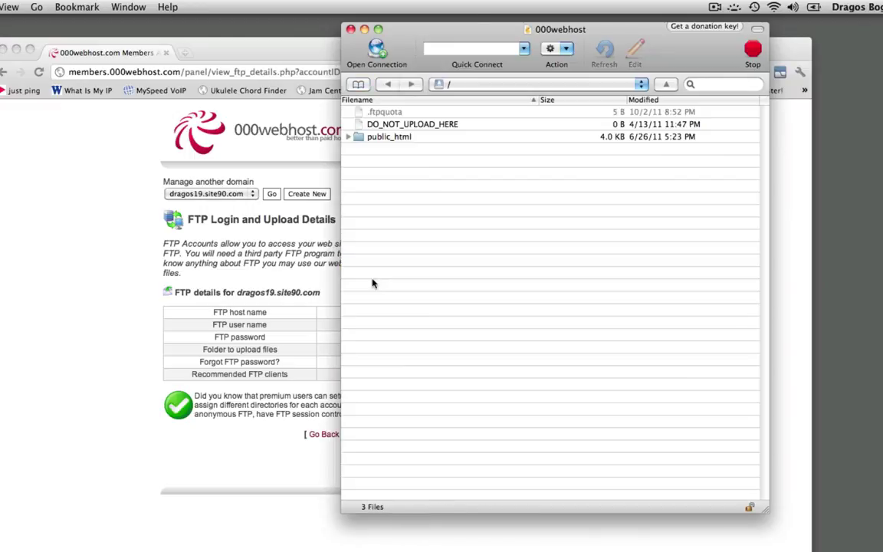
{"action": "double_click", "coordinate": [357, 138]}
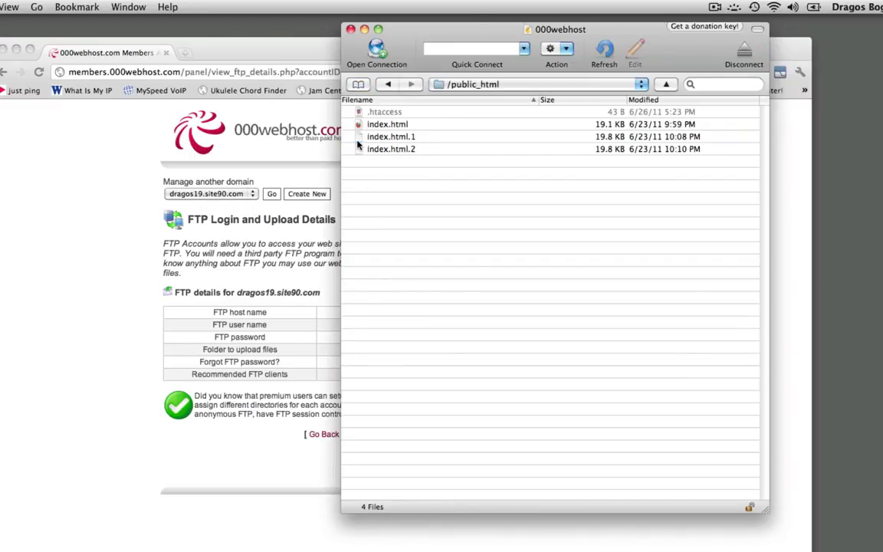
- Return to the server root and edit the 000webhost bookmark
{"action": "key", "text": "super+Up"}
{"action": "key", "text": "Up"}
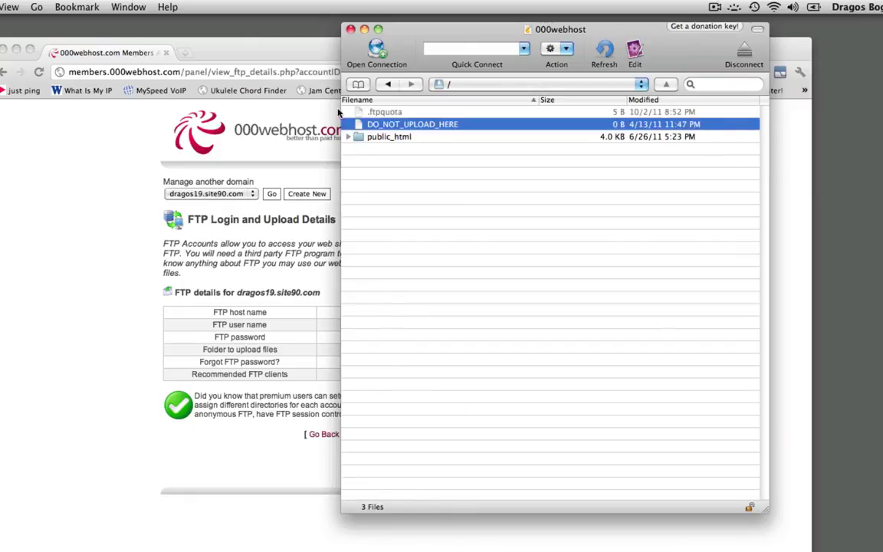
{"action": "left_click", "coordinate": [357, 86]}
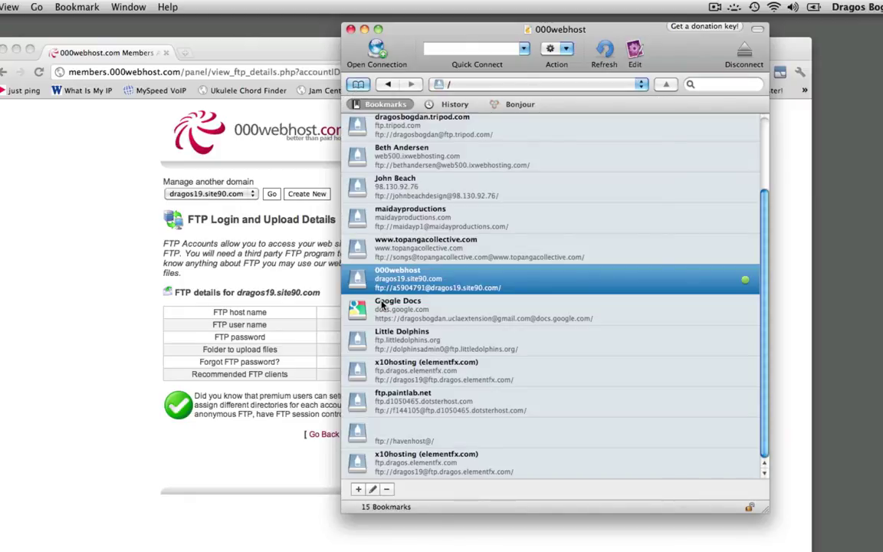
{"action": "left_click", "coordinate": [372, 489]}
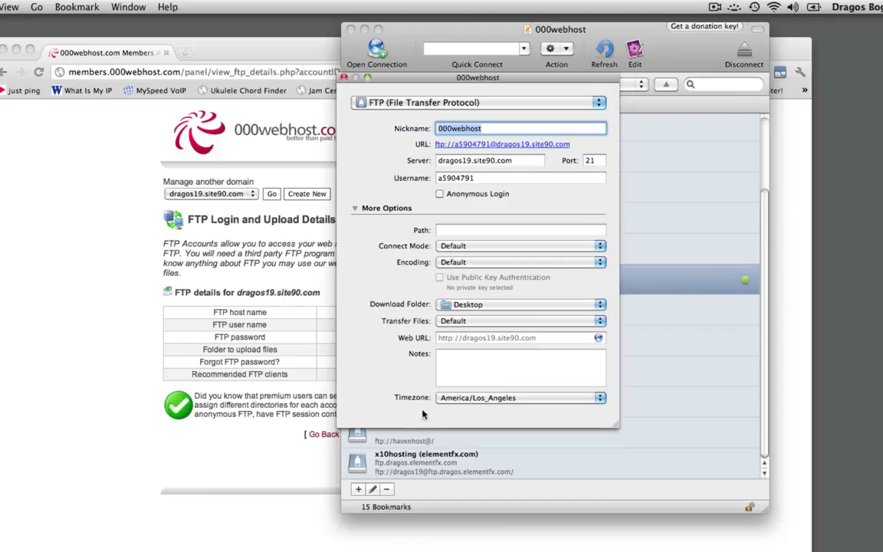
- Set the bookmark path to 'public_html/' using the folder name copied from the FTP details page
{"action": "left_click", "coordinate": [457, 230]}
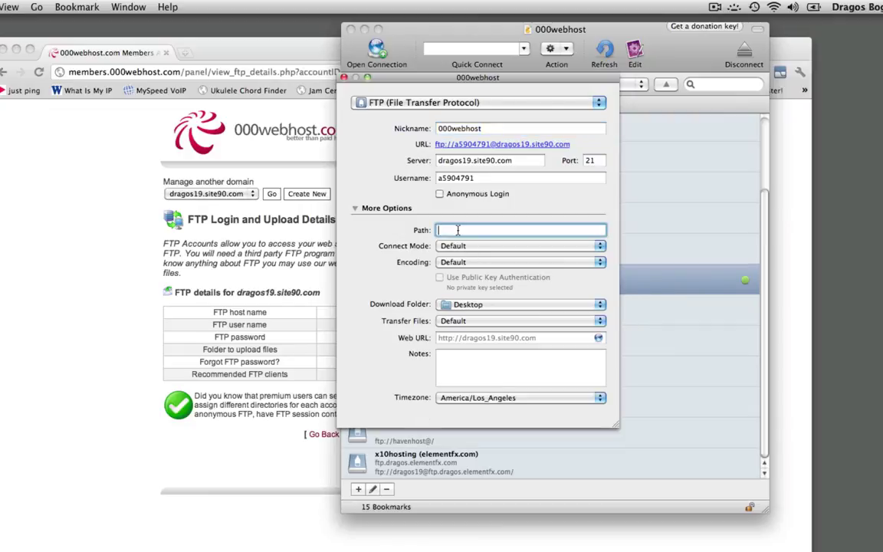
{"action": "left_click", "coordinate": [255, 369]}
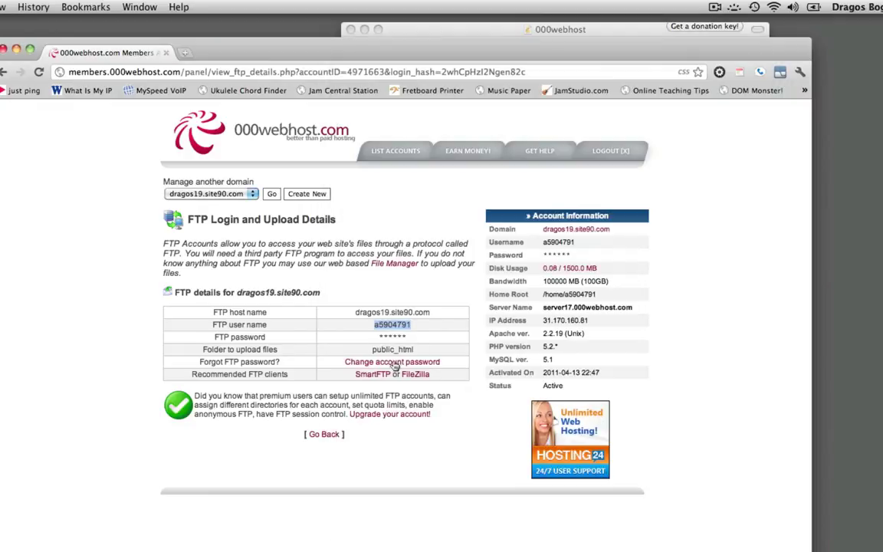
{"action": "double_click", "coordinate": [393, 348]}
{"action": "key", "text": "super+c"}
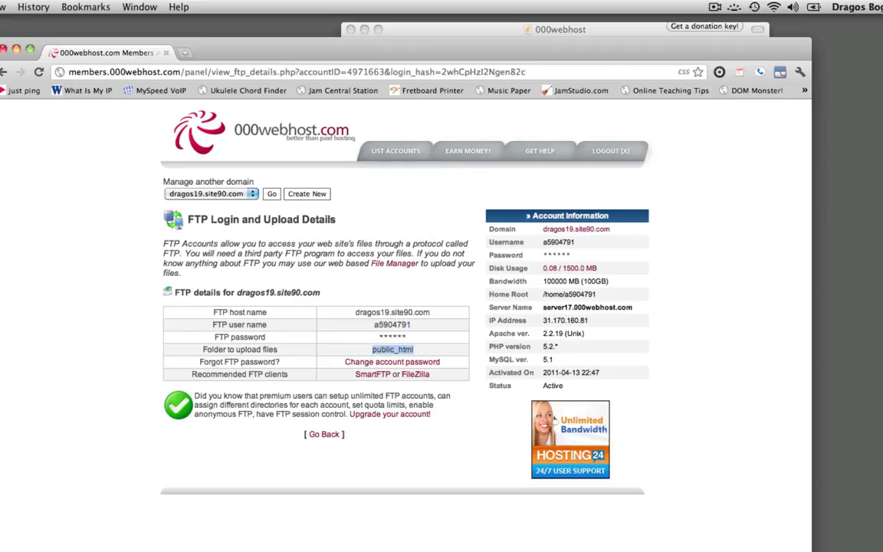
{"action": "left_click", "coordinate": [412, 29]}
{"action": "left_click", "coordinate": [458, 231]}
{"action": "key", "text": "super+v"}
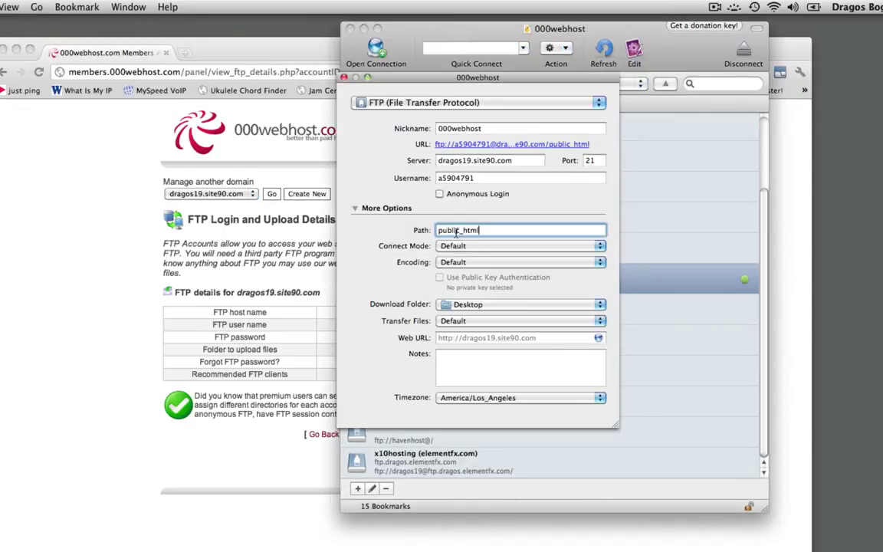
{"action": "type", "text": "/"}
- Save the bookmark and reconnect straight into /public_html
{"action": "key", "text": "super+w"}
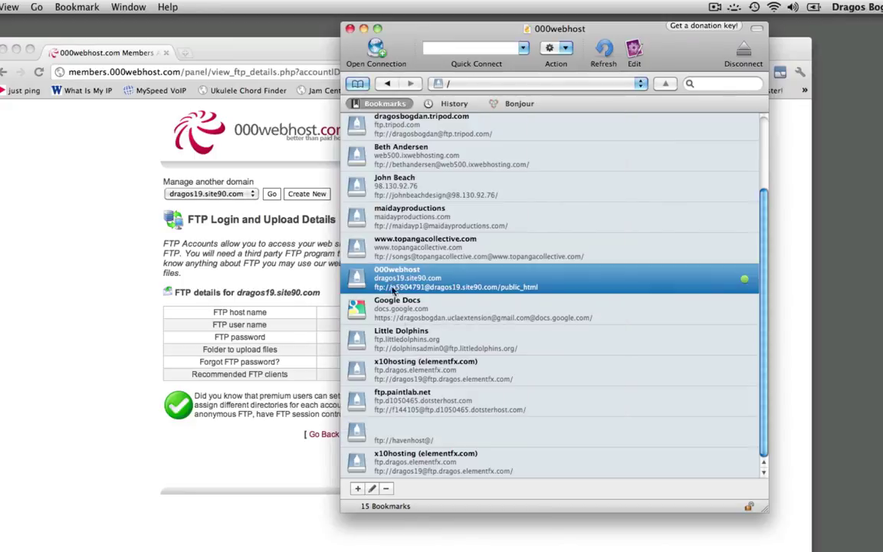
{"action": "double_click", "coordinate": [364, 285]}
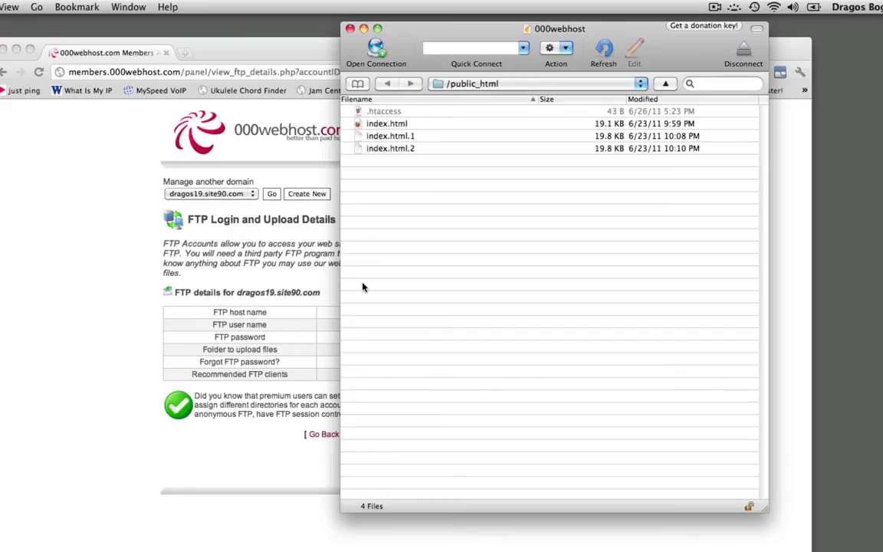
{"action": "left_click", "coordinate": [270, 374]}
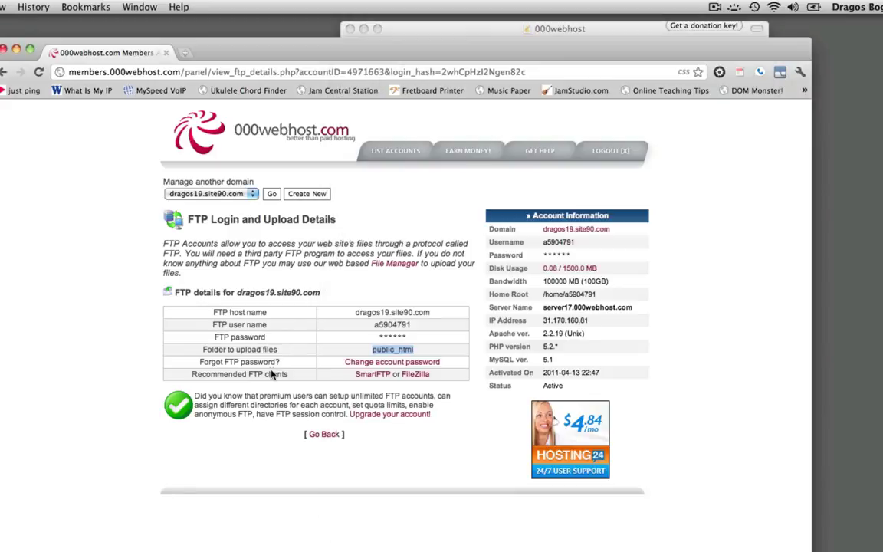